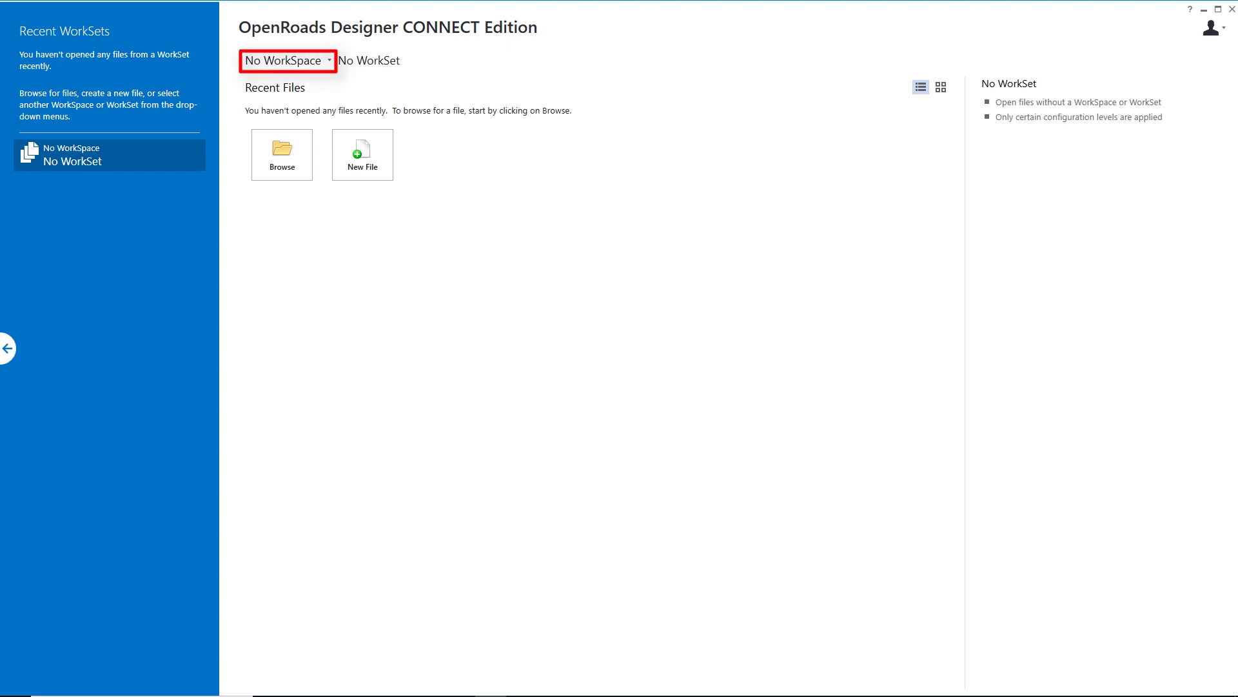
# Choose the Training and Examples WorkSpace and the Training-Imperial WorkSet on the start page.
pyautogui.click(320, 63)
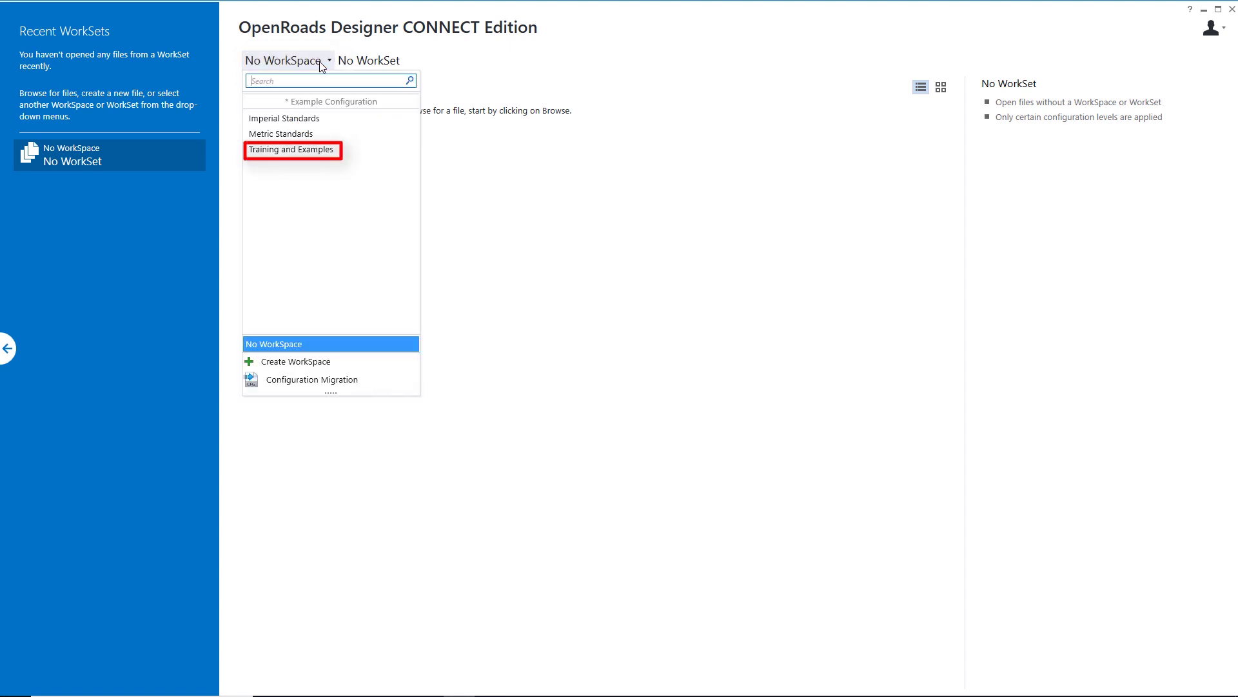
pyautogui.click(329, 149)
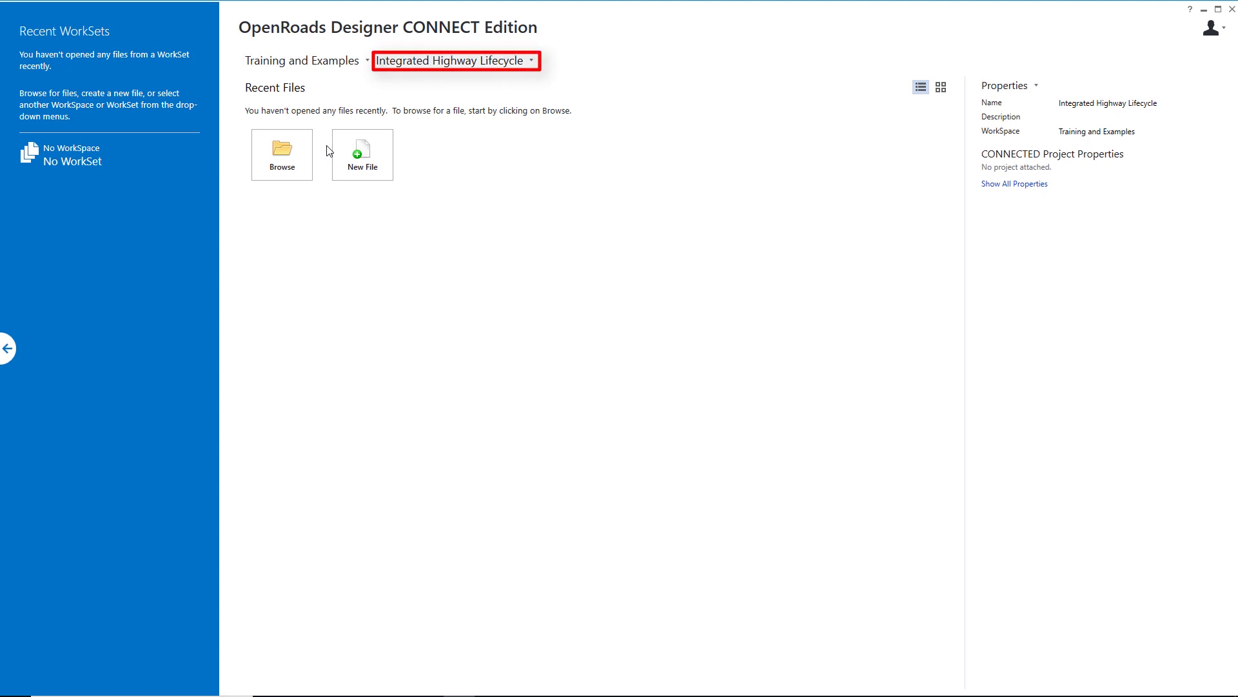
pyautogui.click(484, 63)
pyautogui.press('Down')
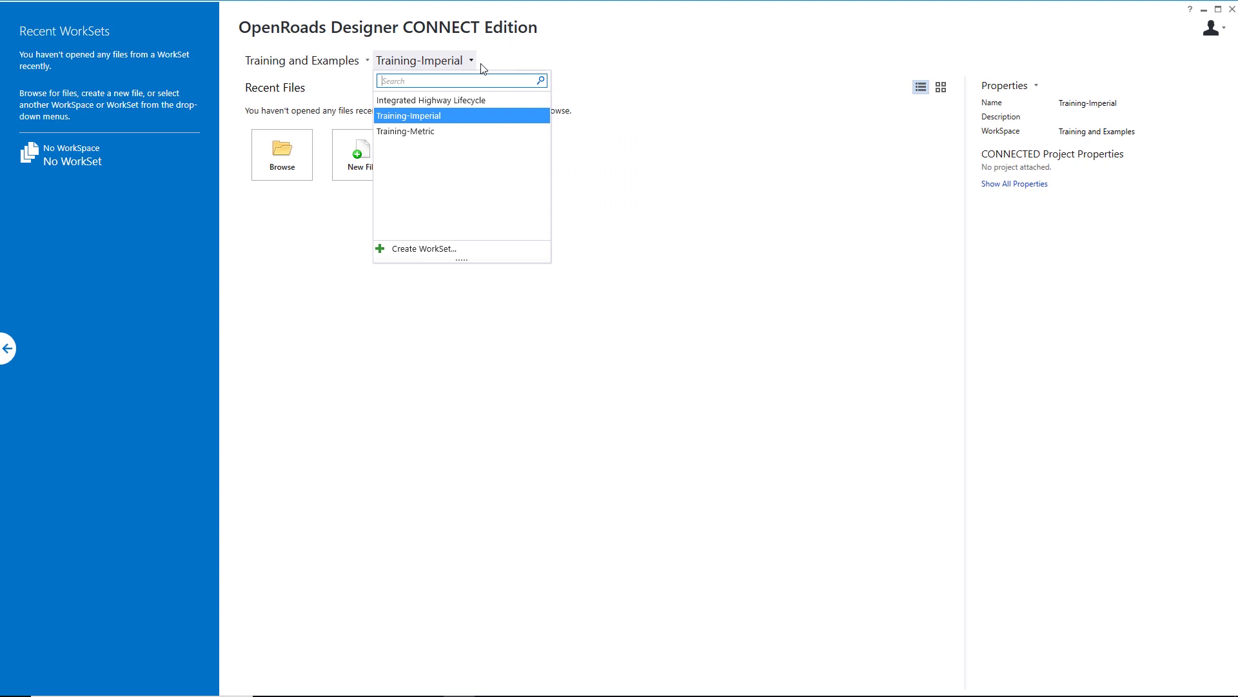
pyautogui.click(425, 117)
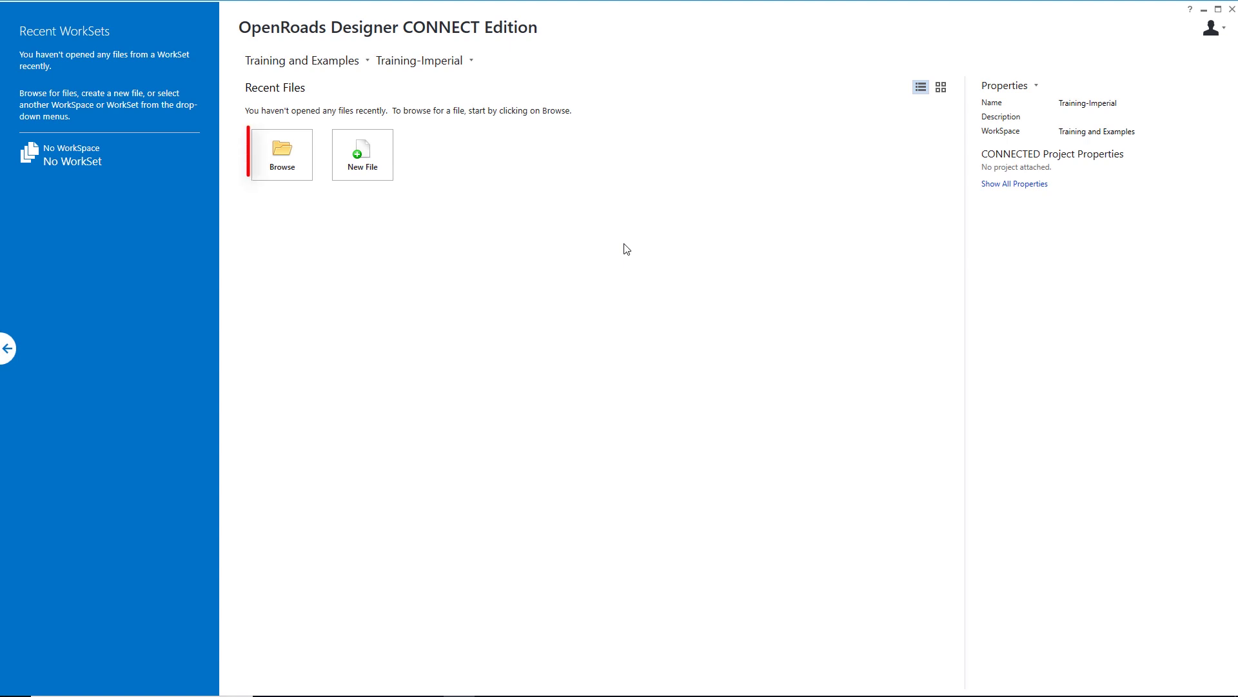
# Open _Plan and Profile Sheets.dgn from C:\BentleyTraining\QuickStart.
pyautogui.click(298, 155)
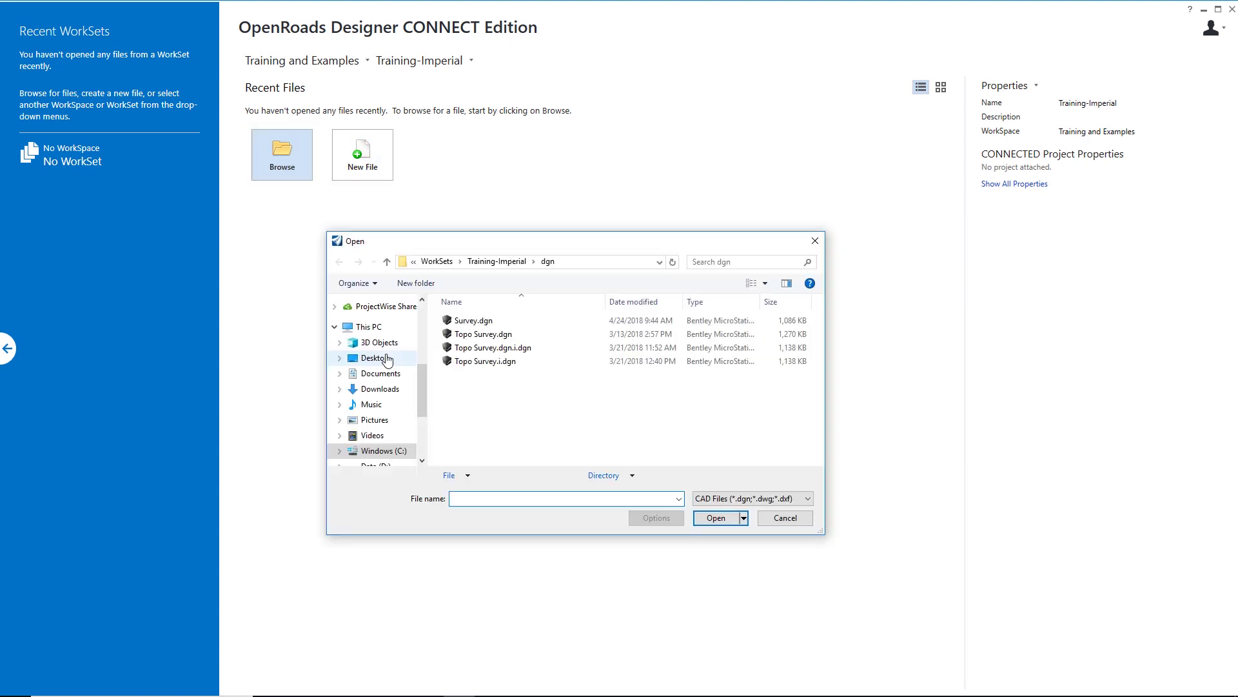
pyautogui.click(393, 450)
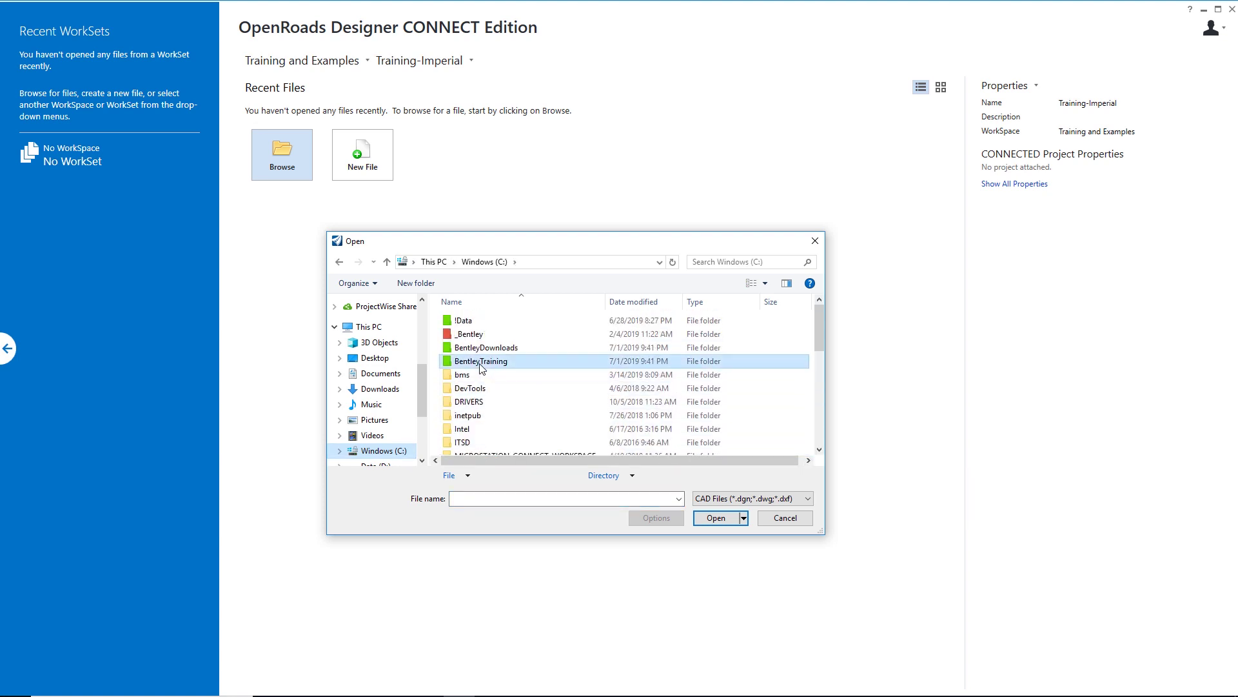
pyautogui.doubleClick(483, 361)
pyautogui.click(480, 368)
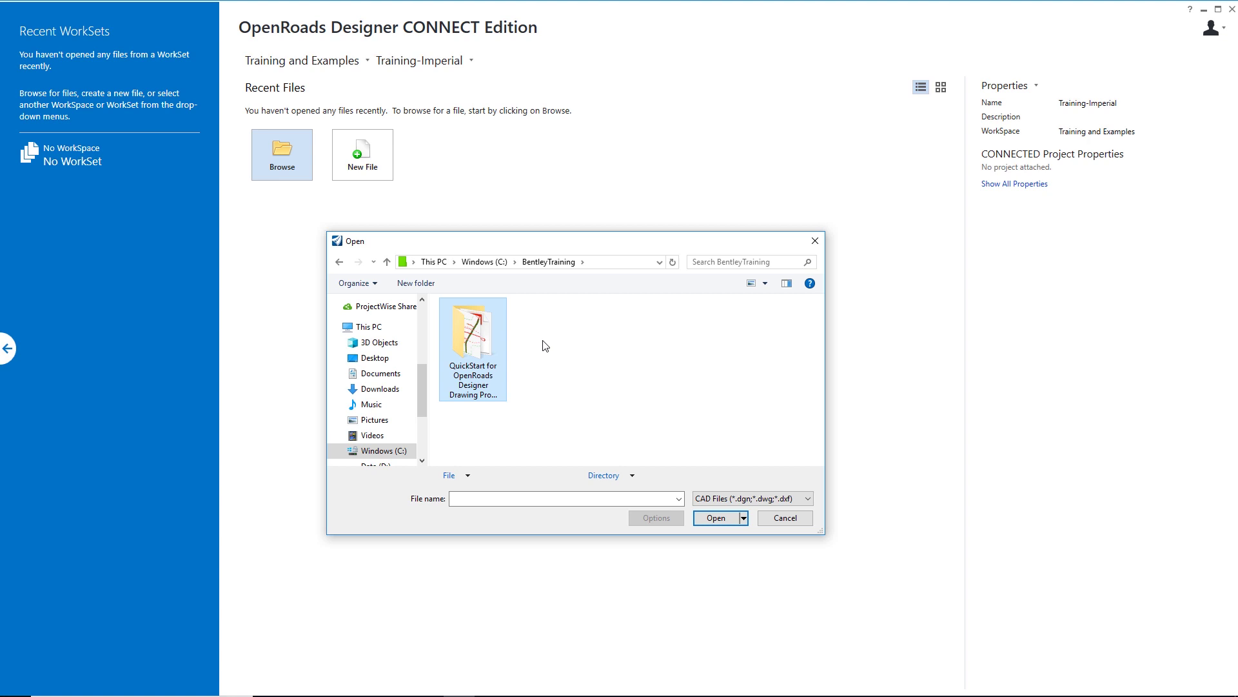
pyautogui.doubleClick(484, 328)
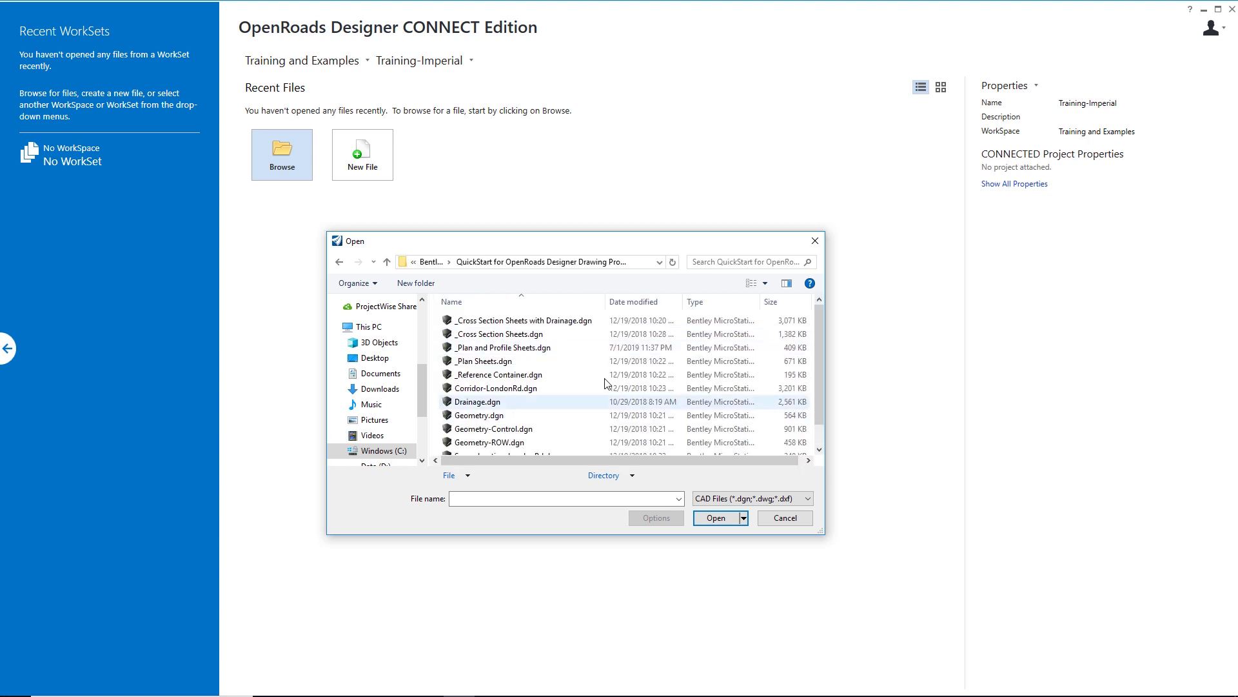
pyautogui.click(502, 349)
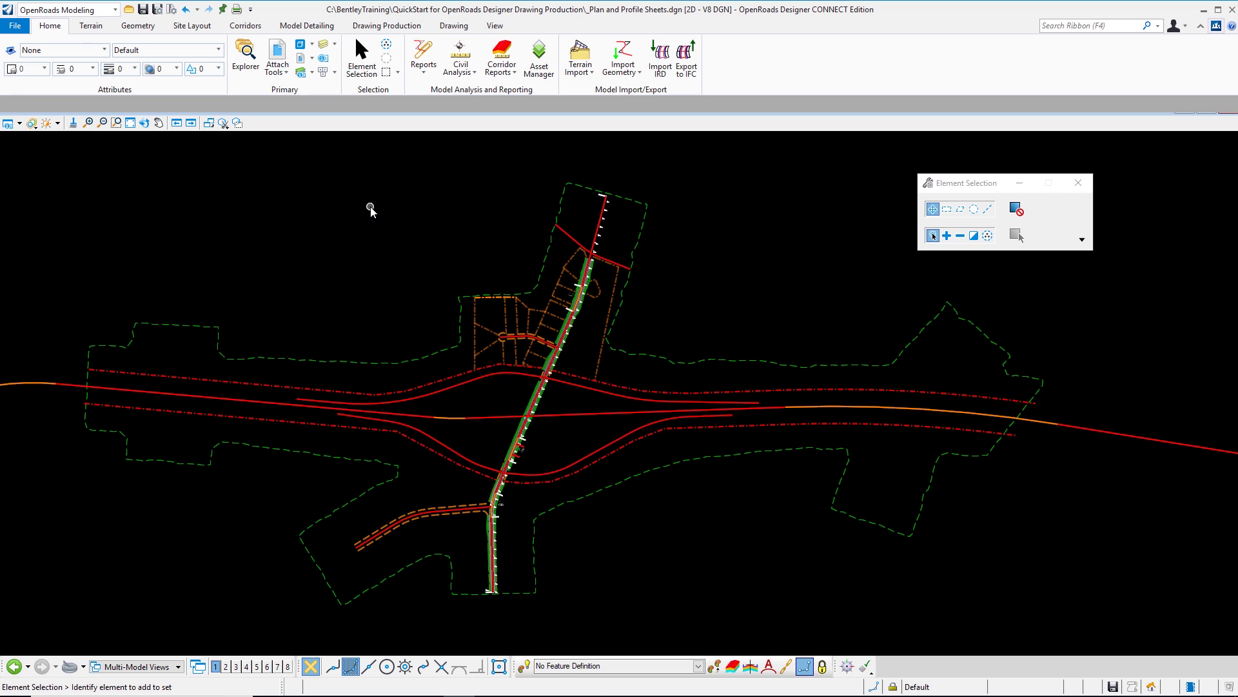
# Use the 2 Views Plan/Profile layout and show the LondonRd alignment's profile in View 4.
pyautogui.rightClick(273, 230)
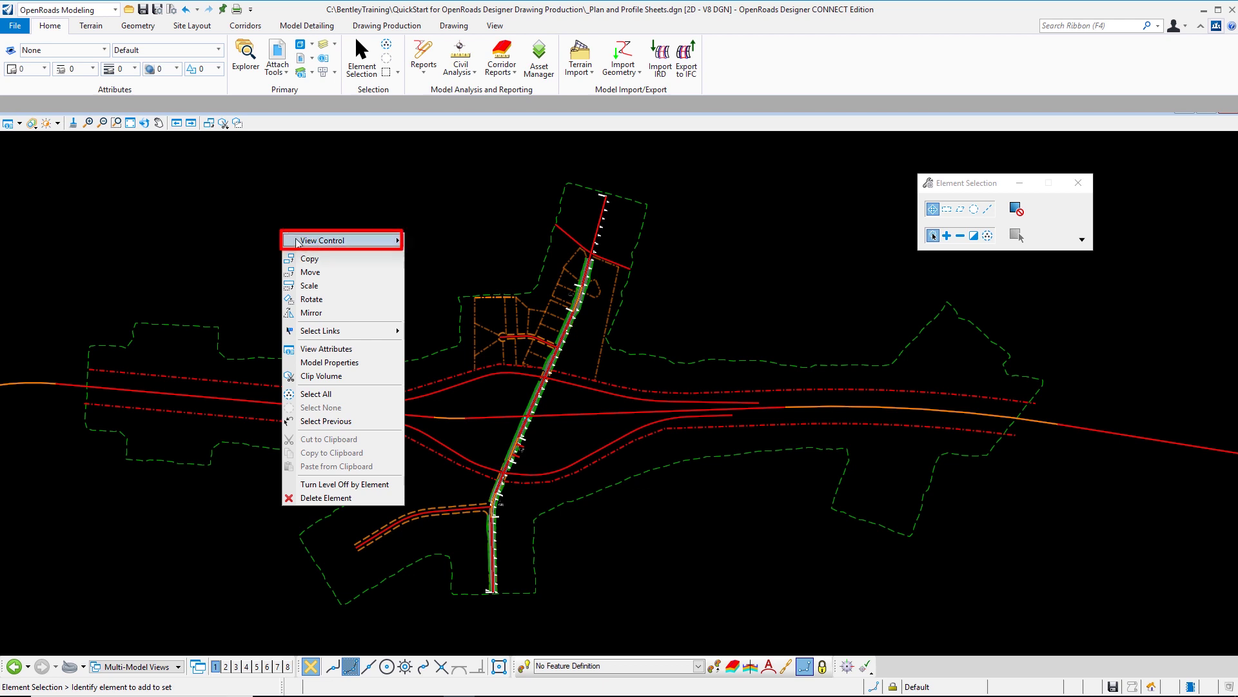
pyautogui.moveTo(299, 243)
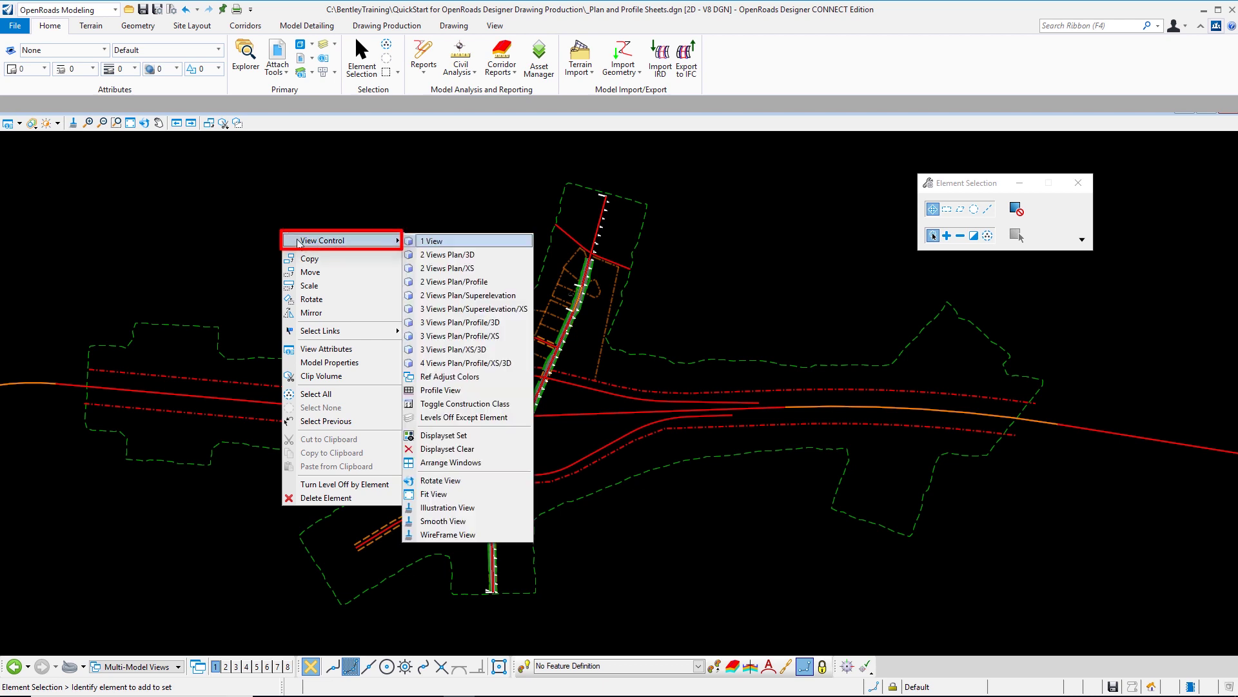
pyautogui.click(478, 283)
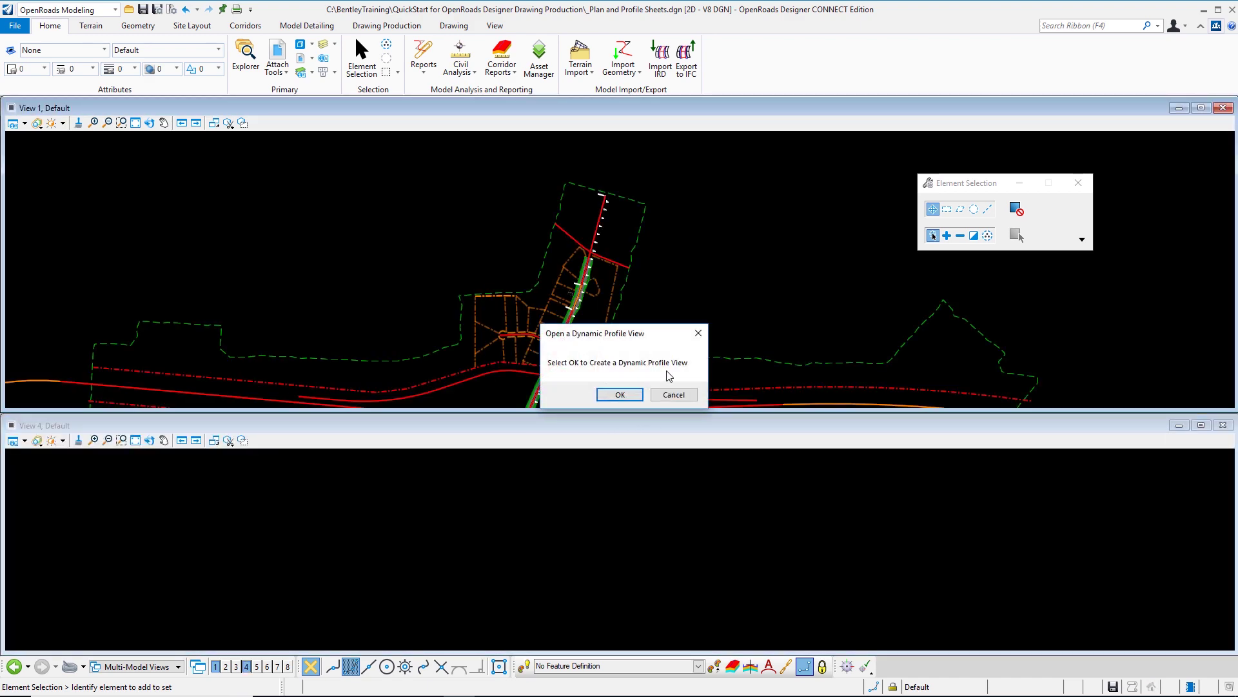
pyautogui.click(621, 394)
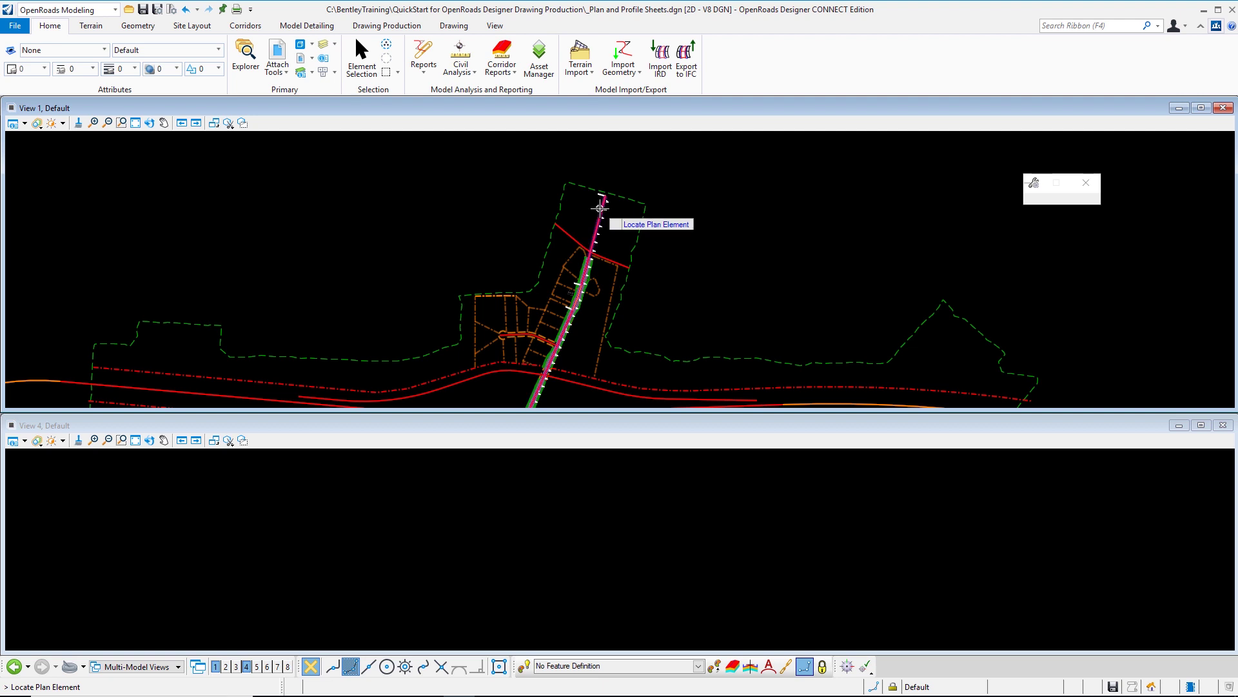
pyautogui.click(600, 208)
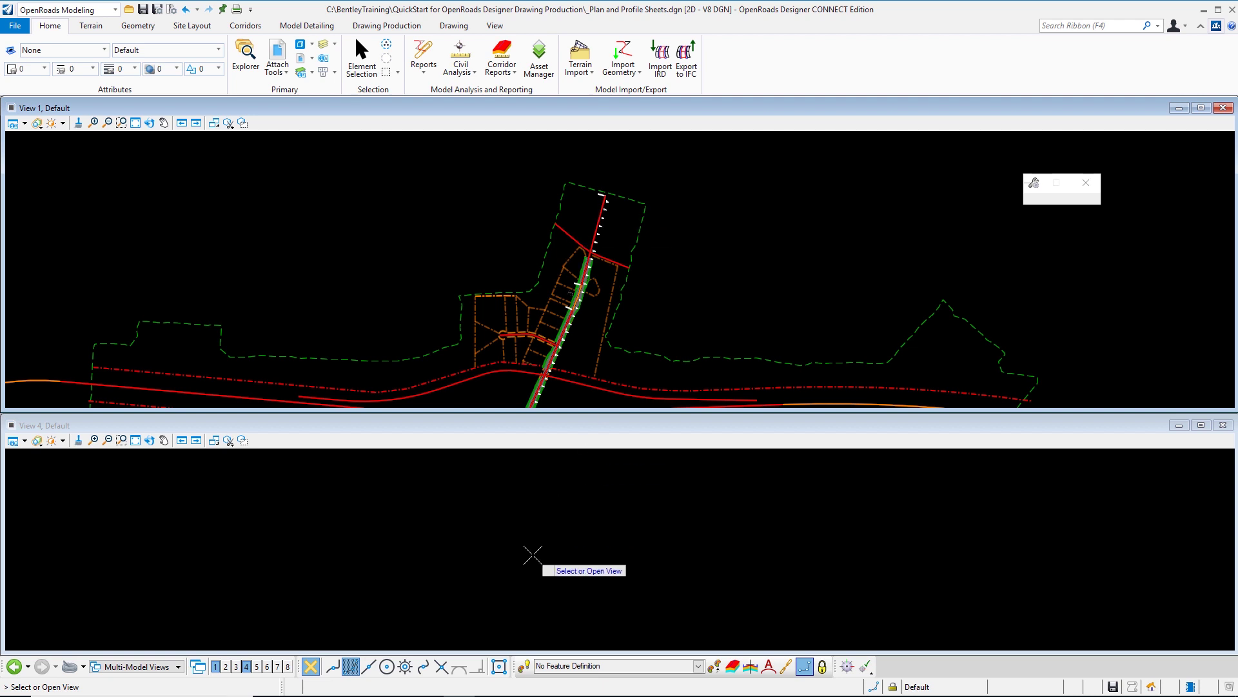
pyautogui.click(534, 554)
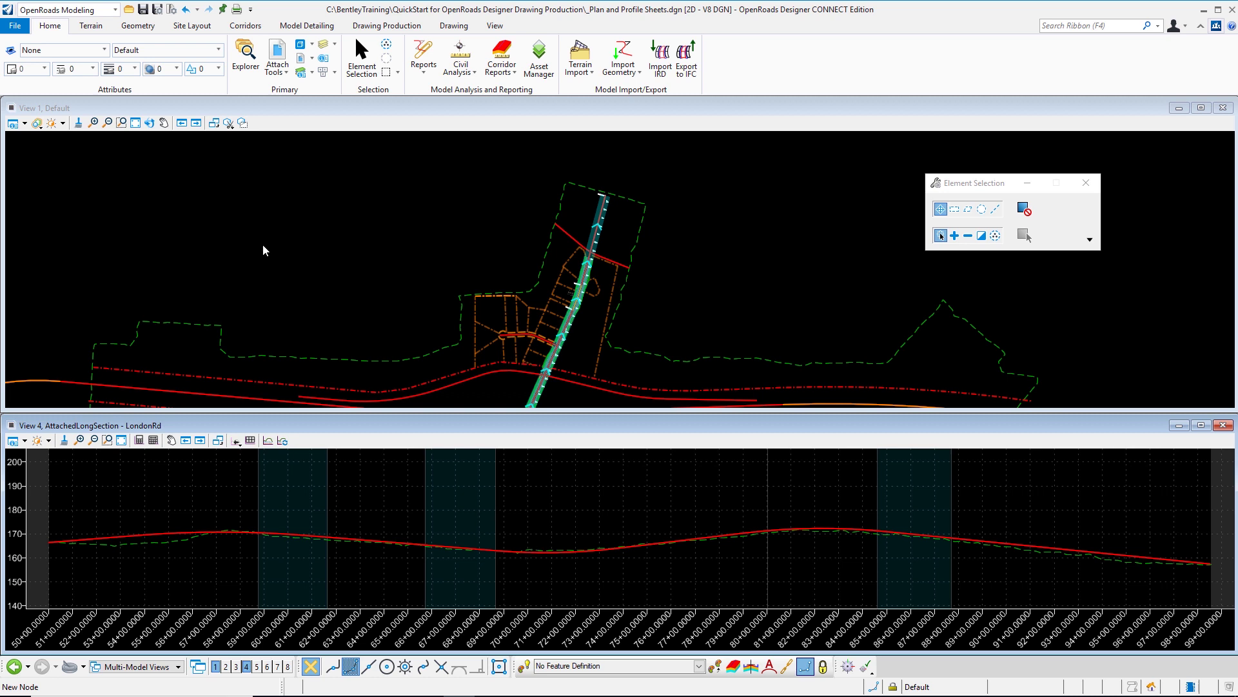
# Switch the workflow to OpenRoads Drawing Production and show its Drawing Production tools.
pyautogui.click(95, 11)
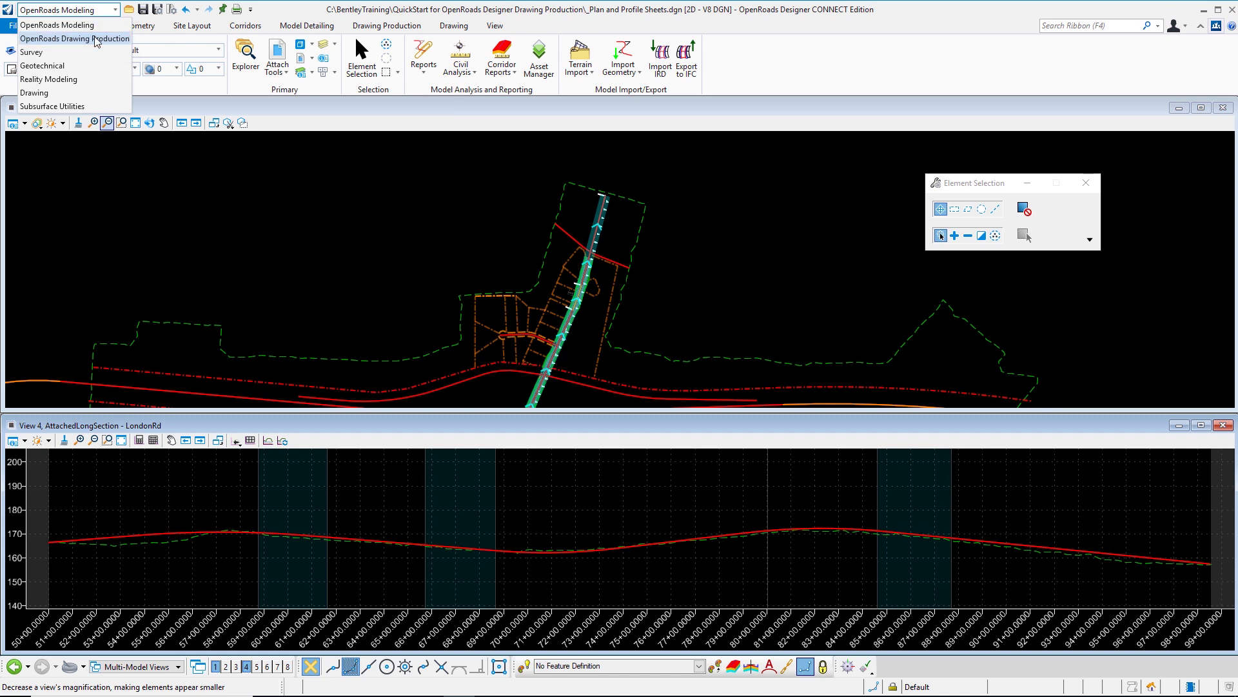
pyautogui.click(96, 40)
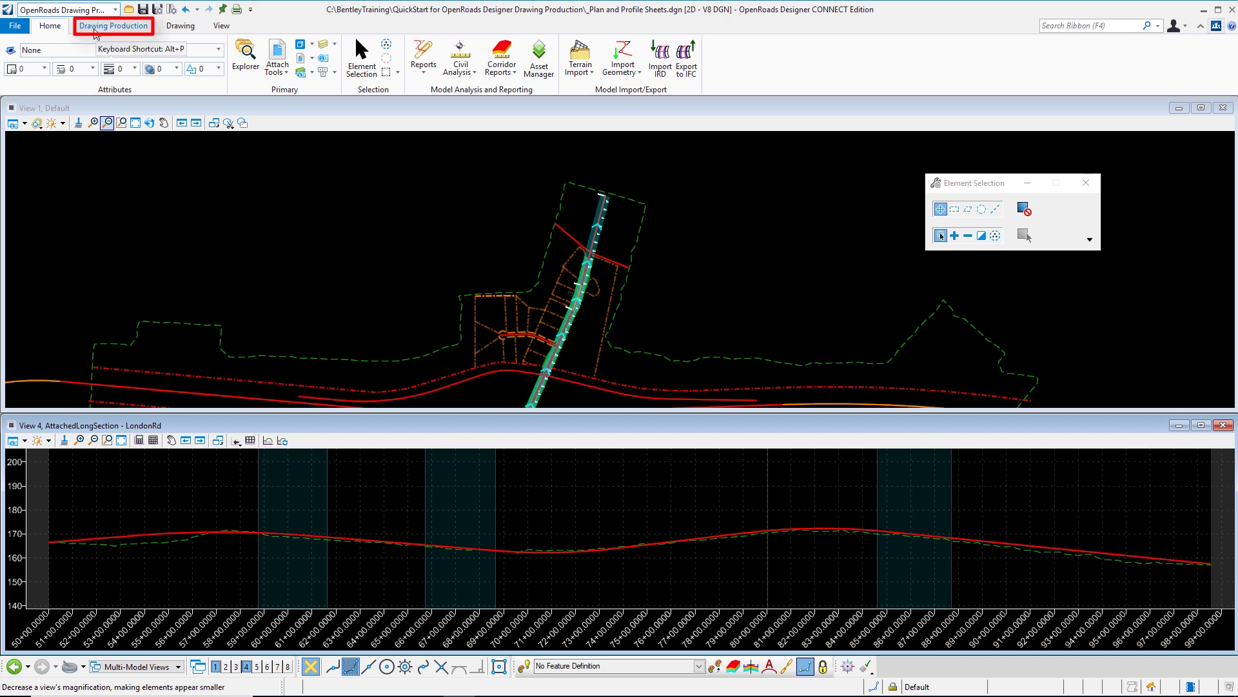
pyautogui.click(95, 35)
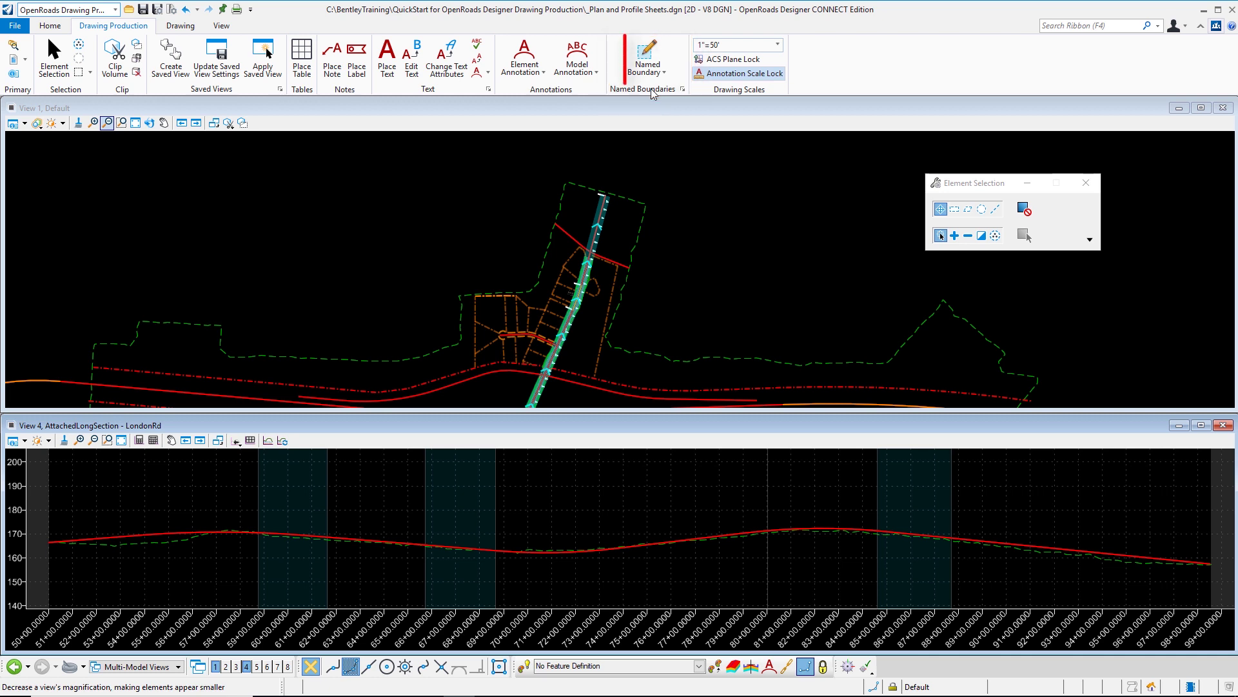
# Start a Civil Plan named boundary using the ANSI D_Plan-Profile PLAN - 20 Scale seed.
pyautogui.click(663, 74)
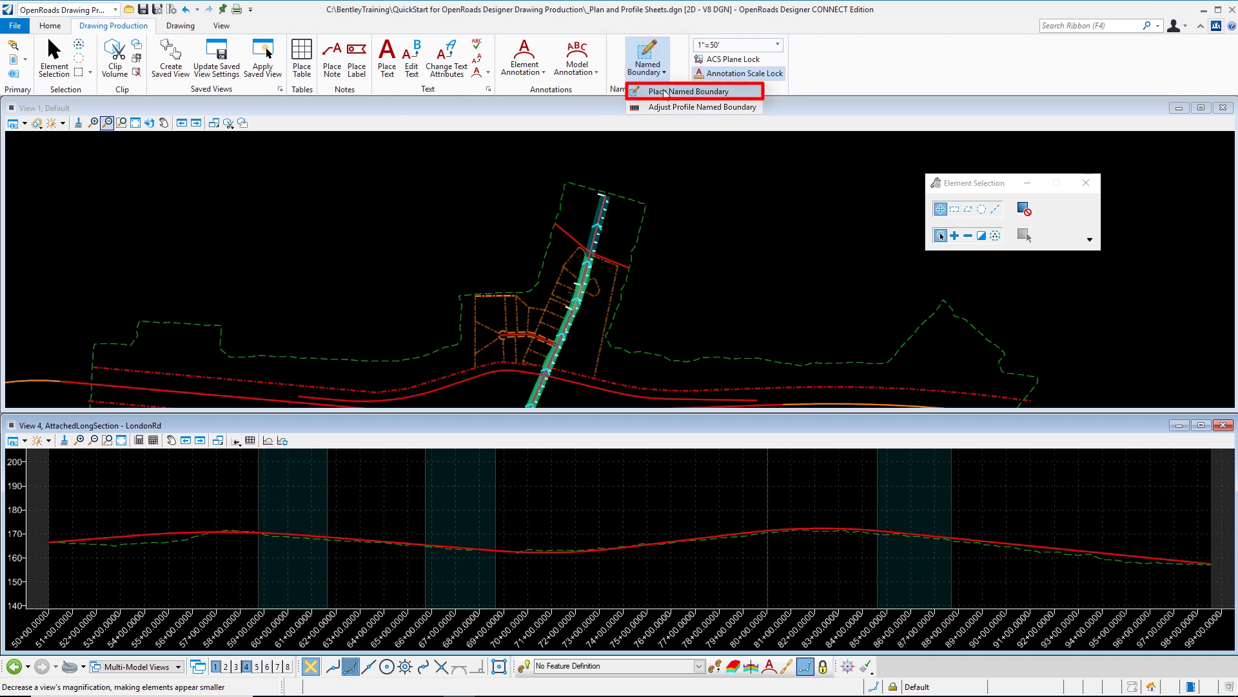
pyautogui.click(666, 93)
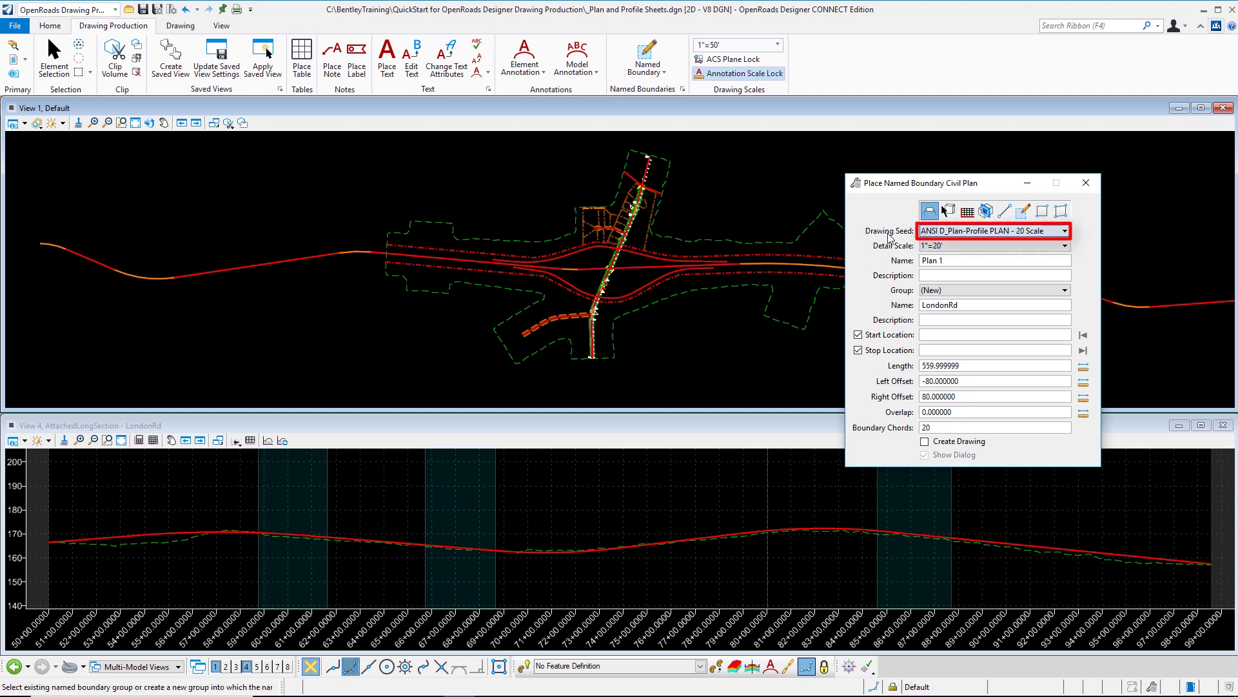
pyautogui.click(967, 233)
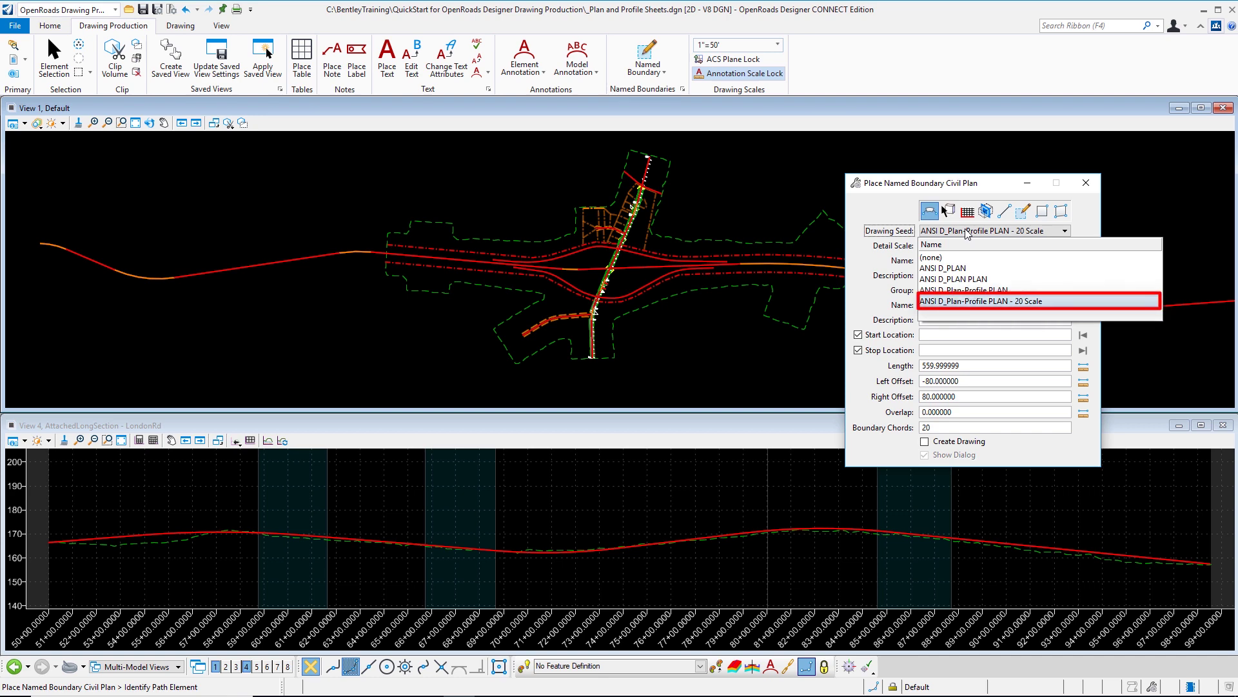
pyautogui.click(1012, 307)
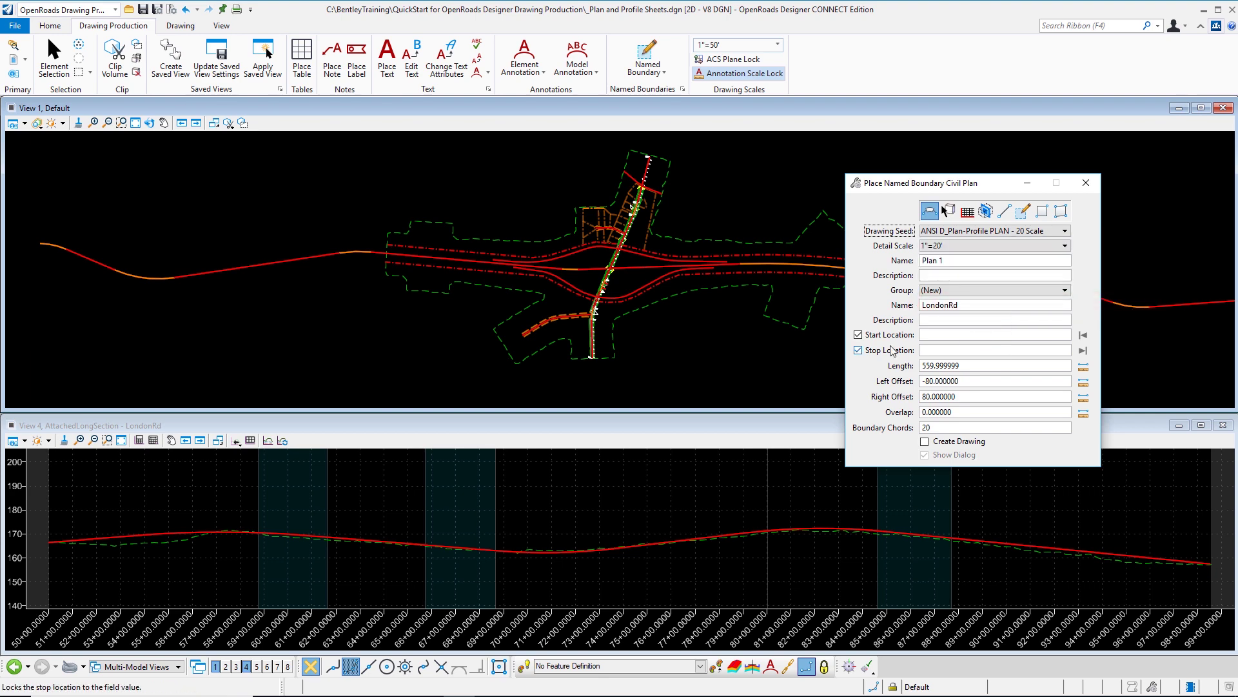
# Replace the boundary name 'Plan 1' with 'LondonRd Plan'.
pyautogui.click(951, 260)
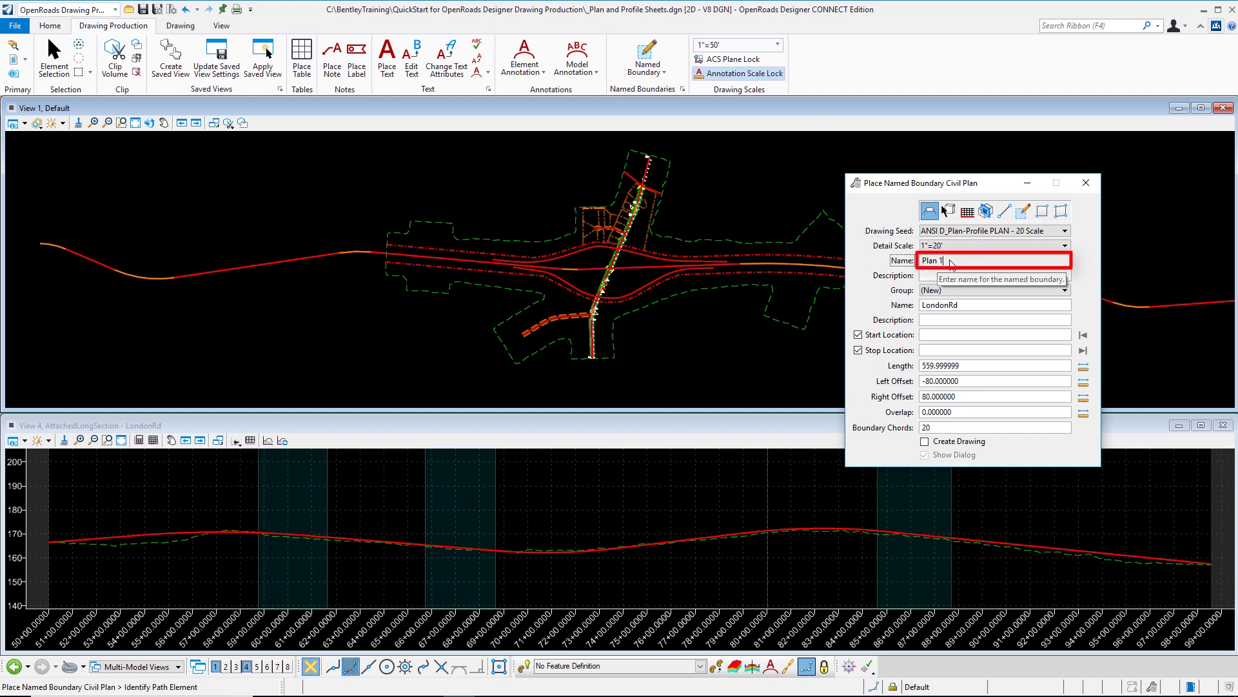
pyautogui.click(979, 263)
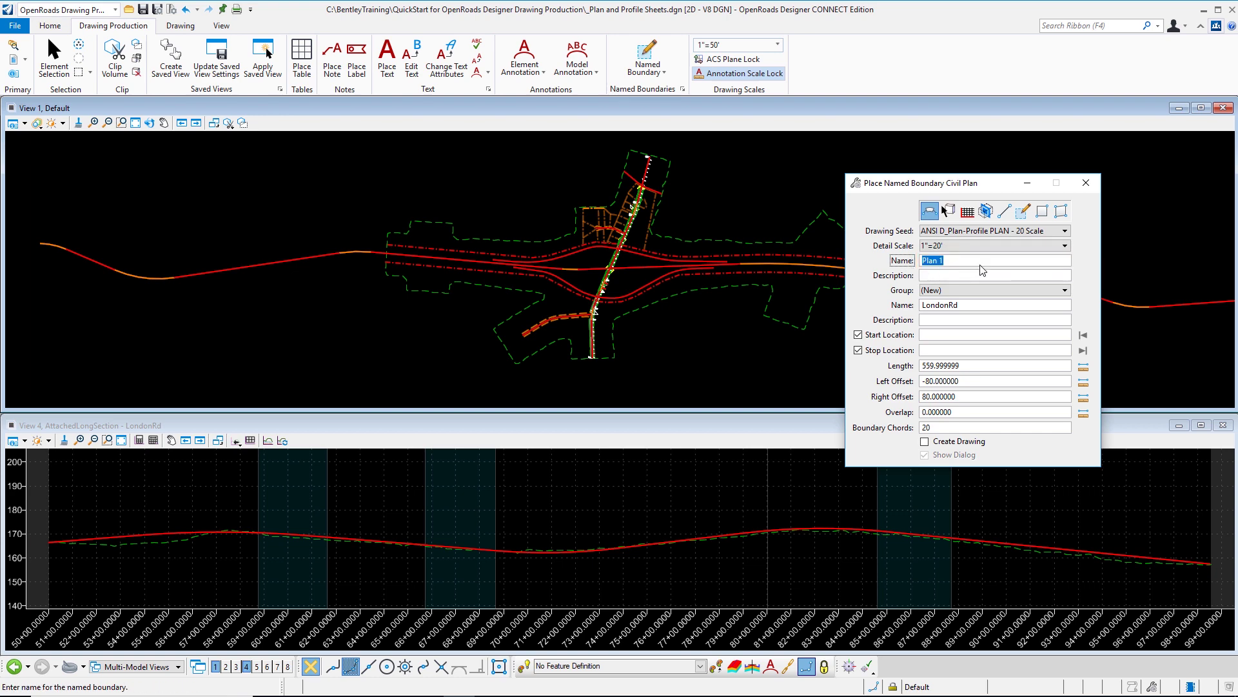
pyautogui.write('LondonRd')
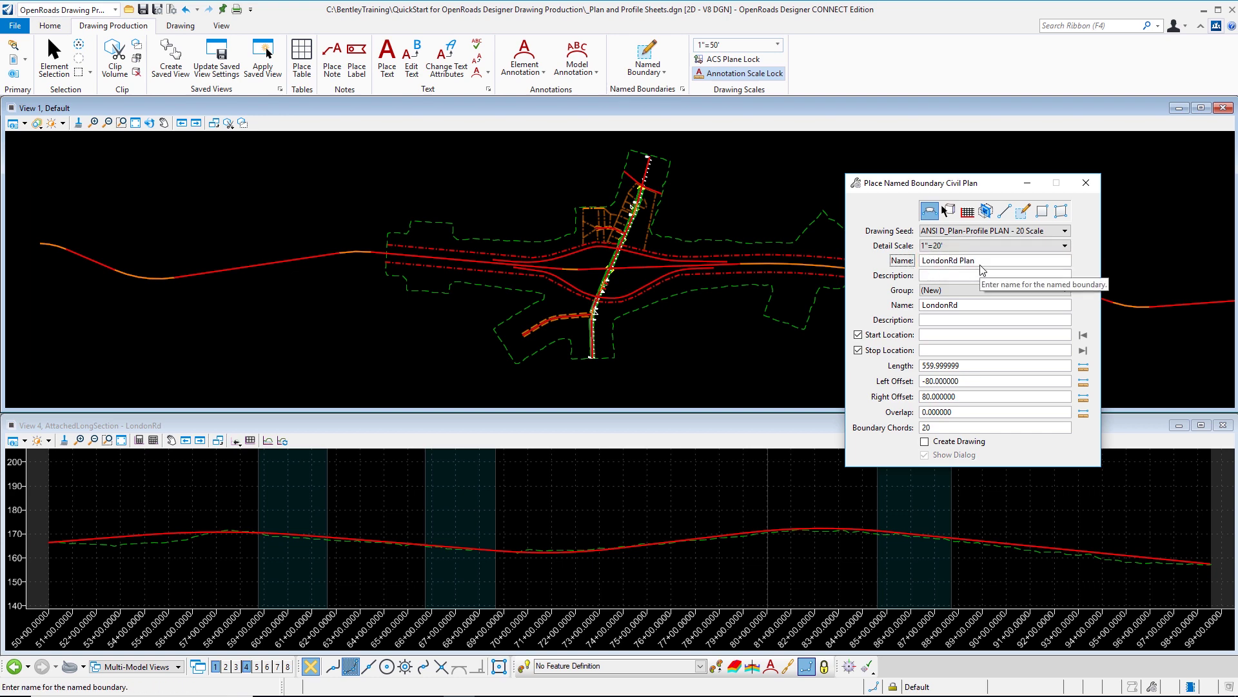
# Run the boundary along the LondonRd alignment, locking start at 50+00 and setting stop to 99+00.
pyautogui.press('Tab')
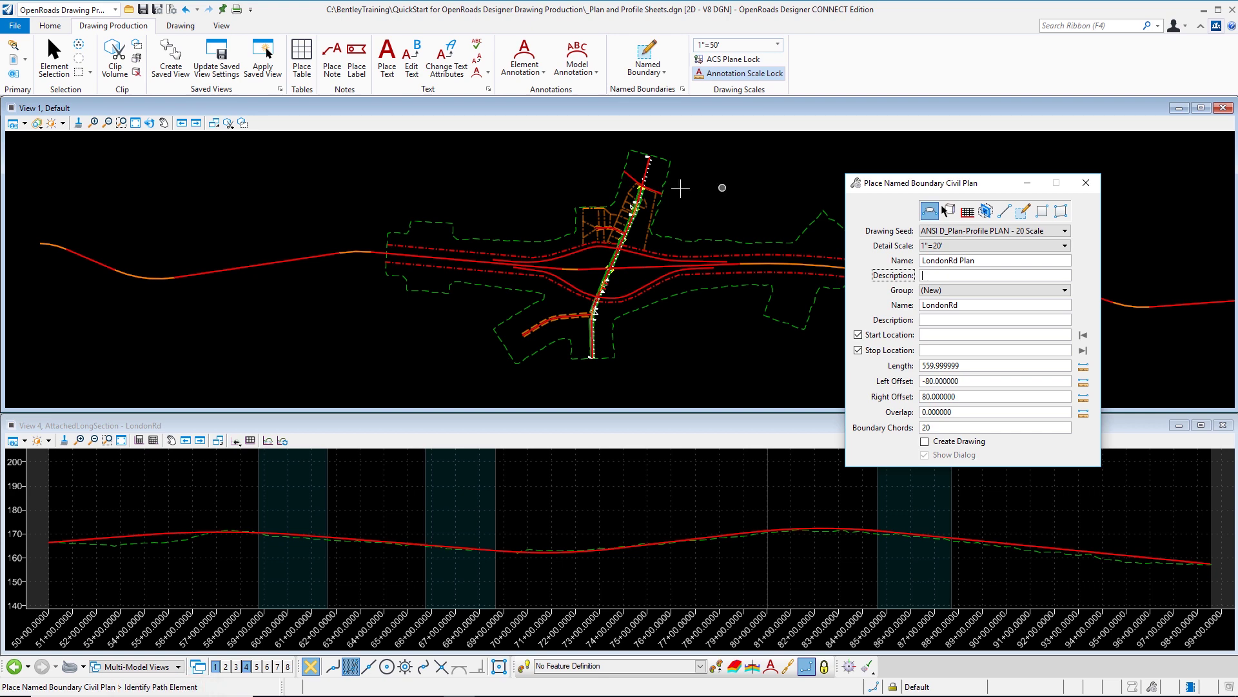
pyautogui.click(645, 164)
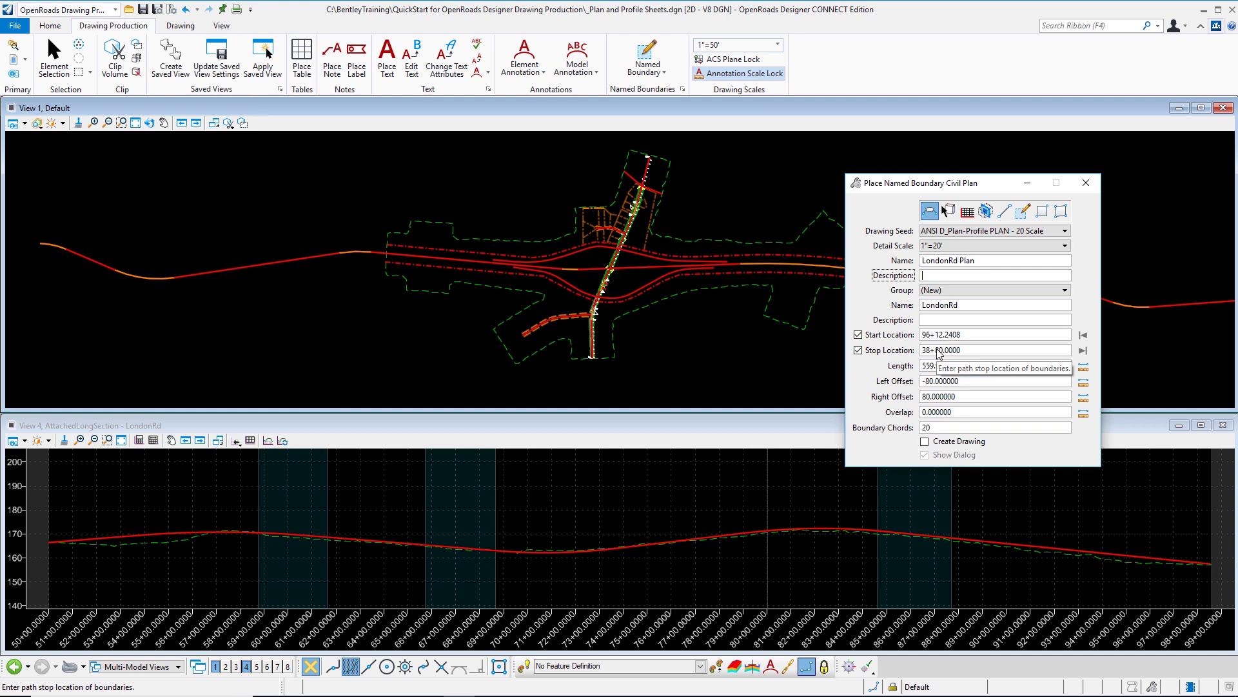
pyautogui.click(1083, 336)
pyautogui.click(1083, 350)
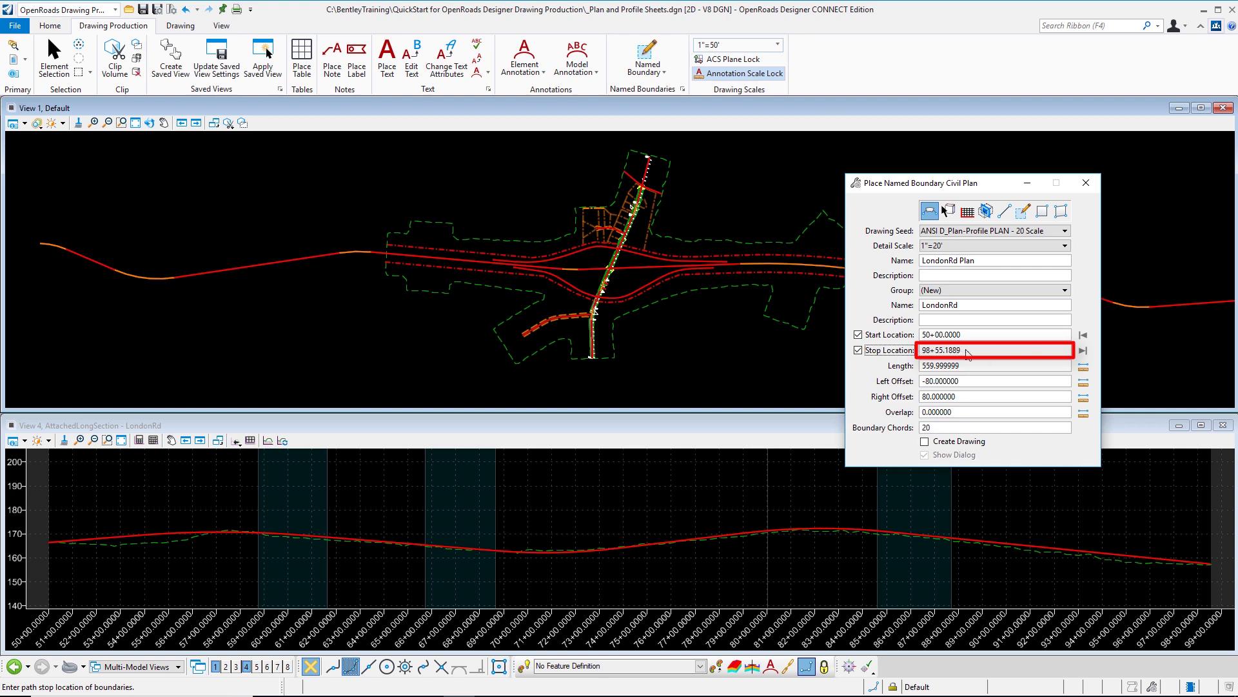
pyautogui.moveTo(961, 350); pyautogui.dragTo(921, 350)
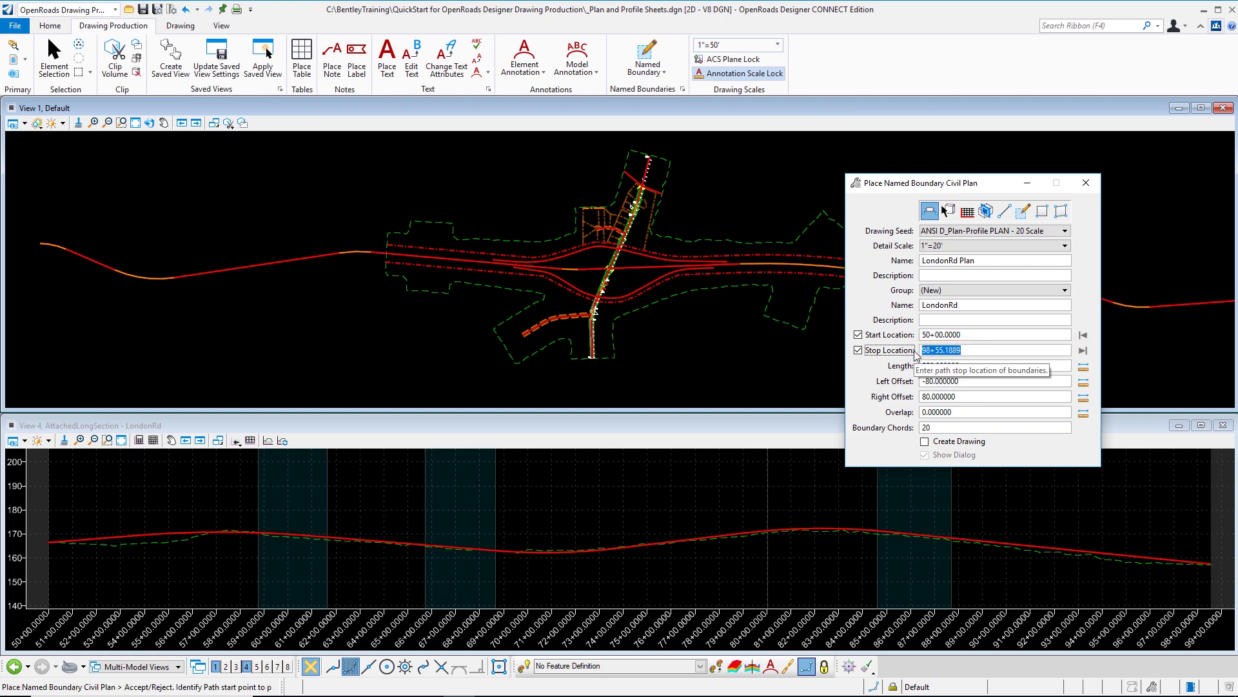
pyautogui.write('99+00')
pyautogui.press('Tab')
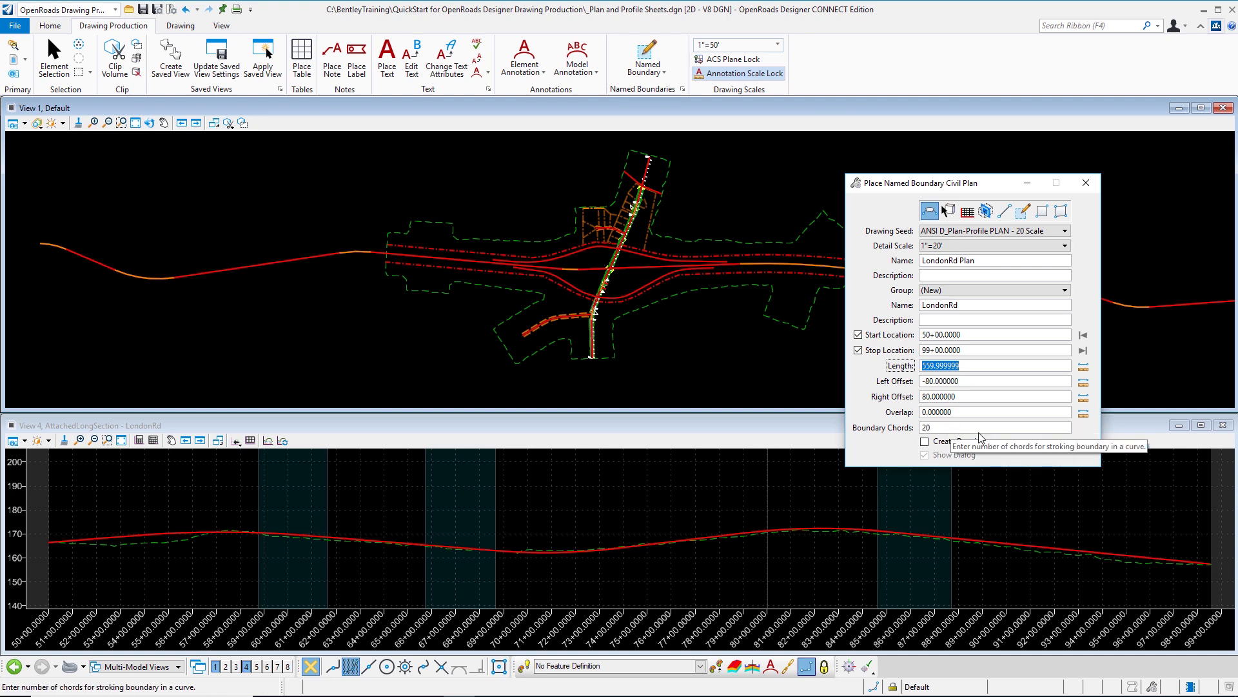
# Accept the path start point and set Boundary Chords to 1 to preview the outline.
pyautogui.click(933, 428)
pyautogui.scroll(6, 599, 314)
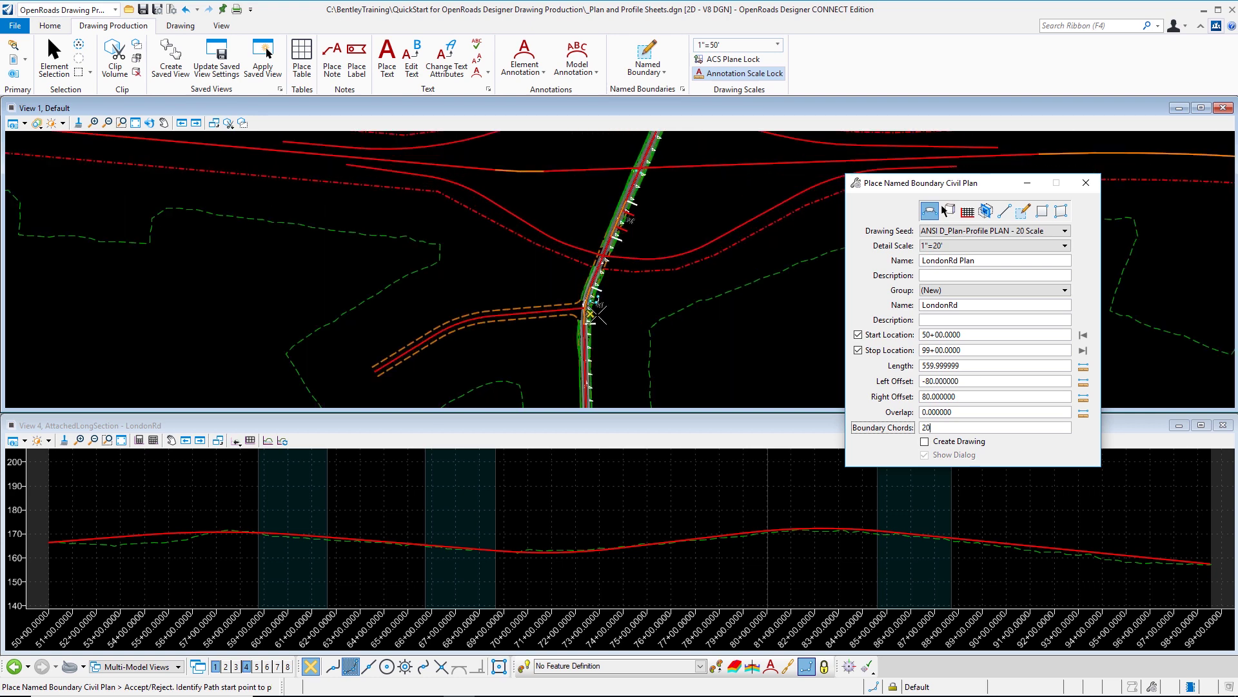
pyautogui.scroll(2, 597, 330)
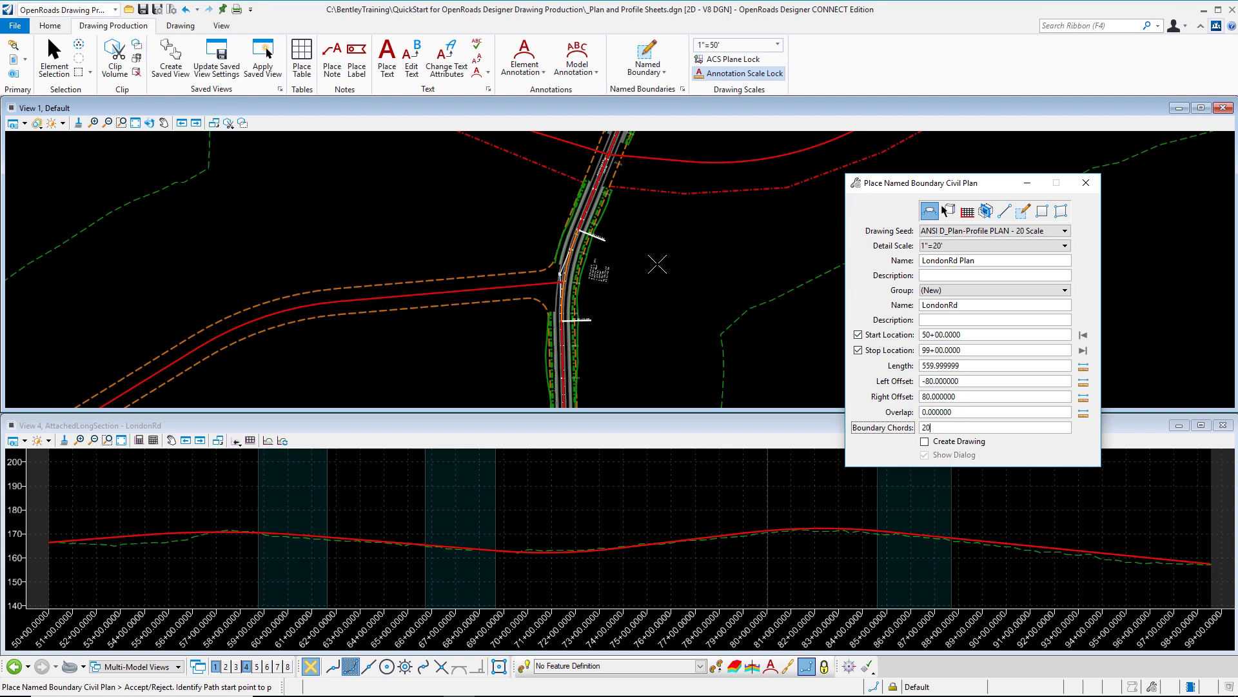
pyautogui.click(655, 262)
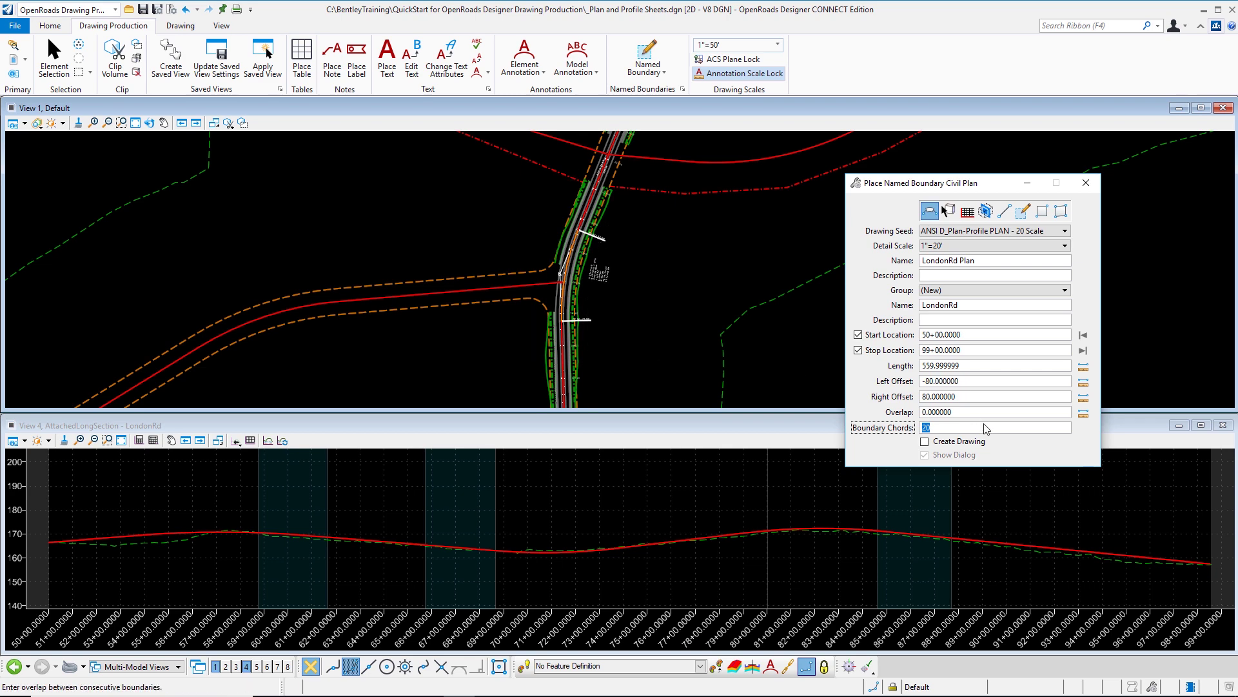
pyautogui.write('1')
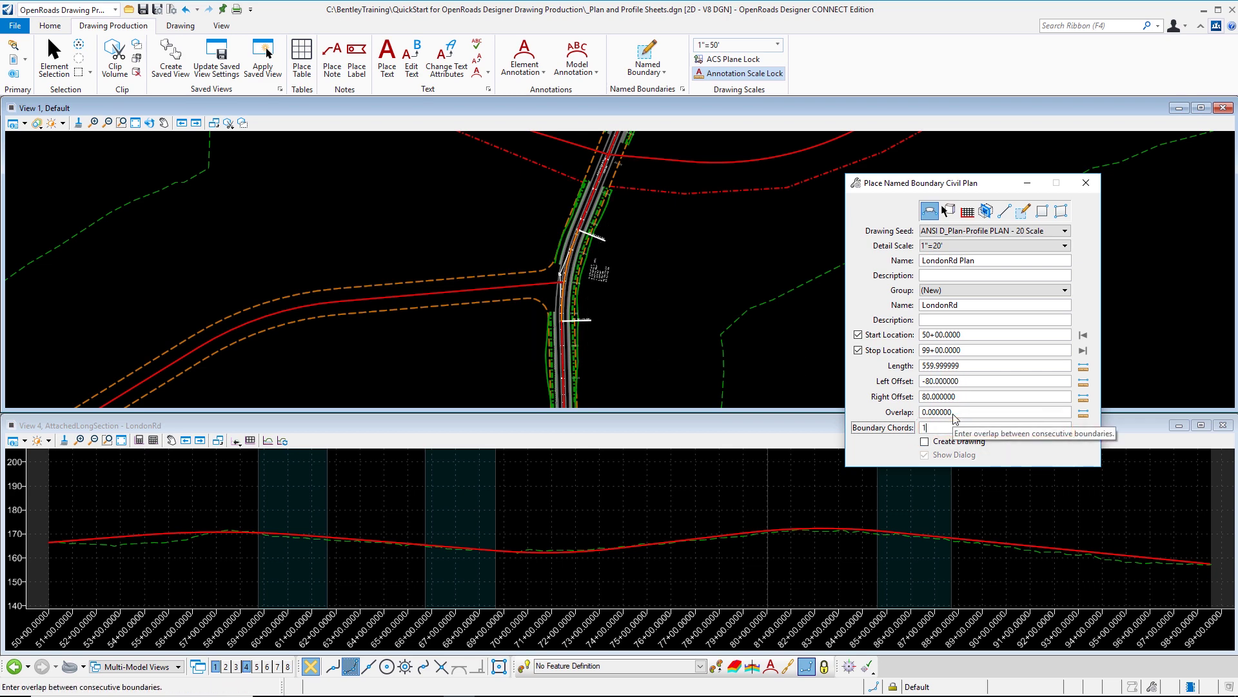
pyautogui.press('Tab')
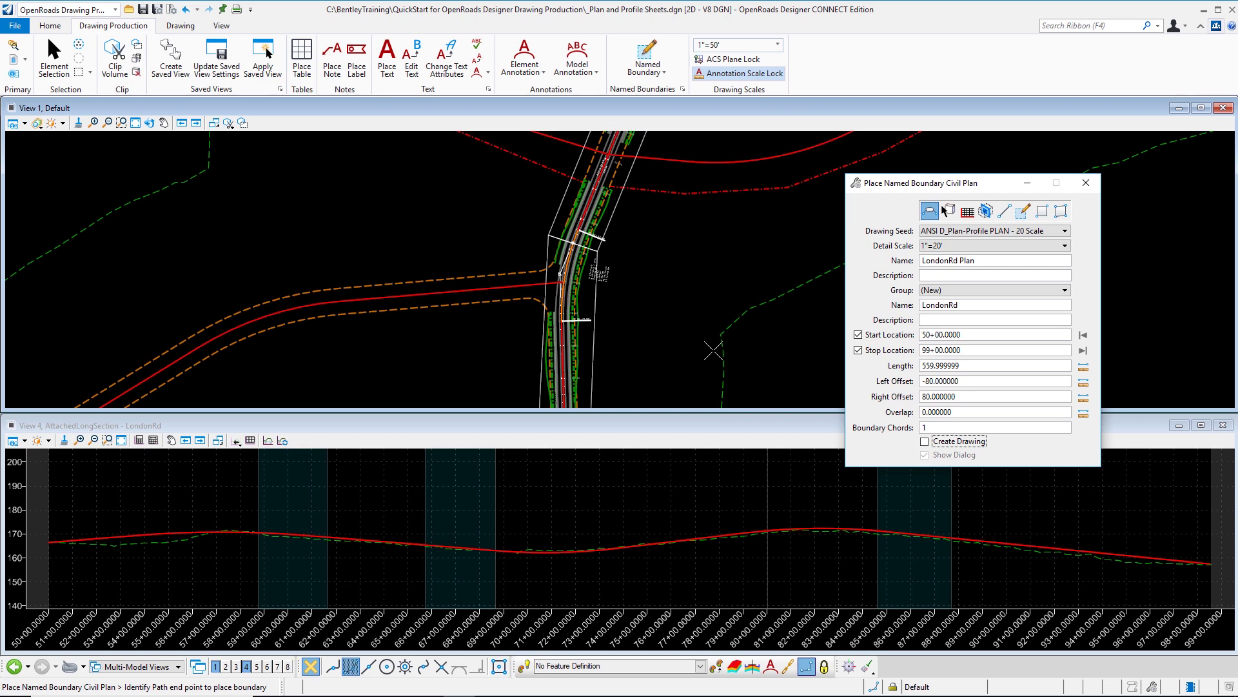
pyautogui.scroll(-5, 713, 351)
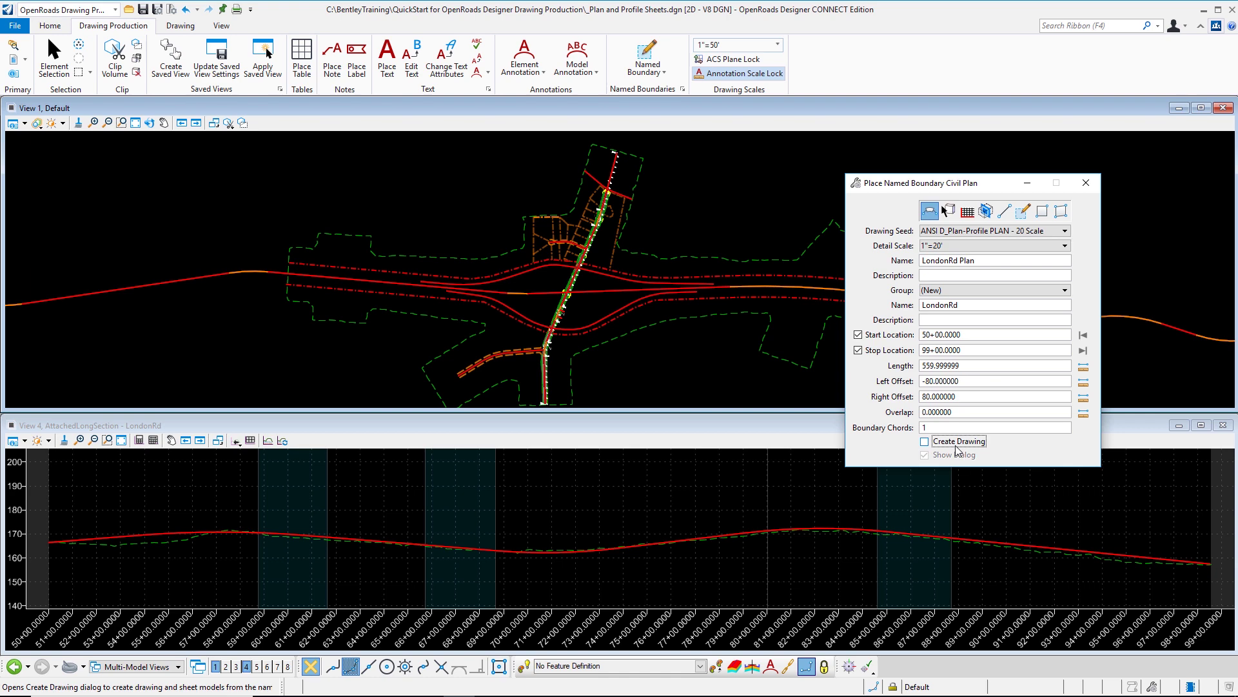
# Accept the end point to create nine LondonRd Plan named boundaries, then delete the boundary group.
pyautogui.click(625, 377)
pyautogui.click(625, 377)
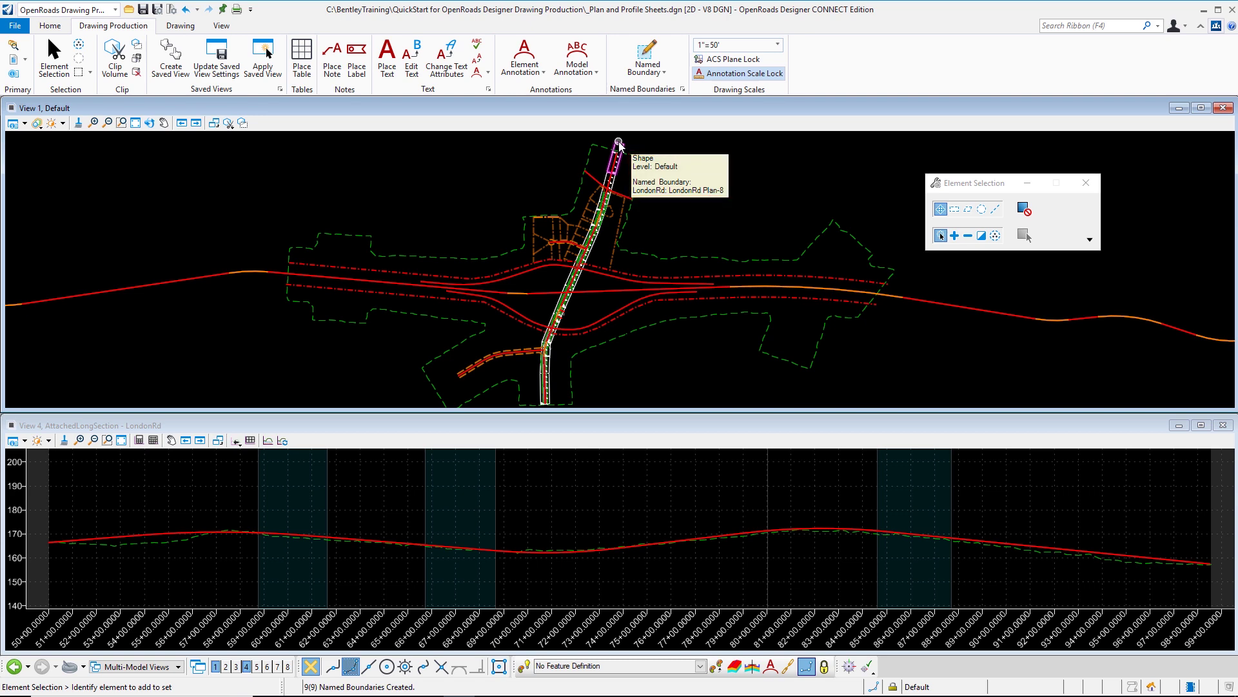
pyautogui.press('Delete')
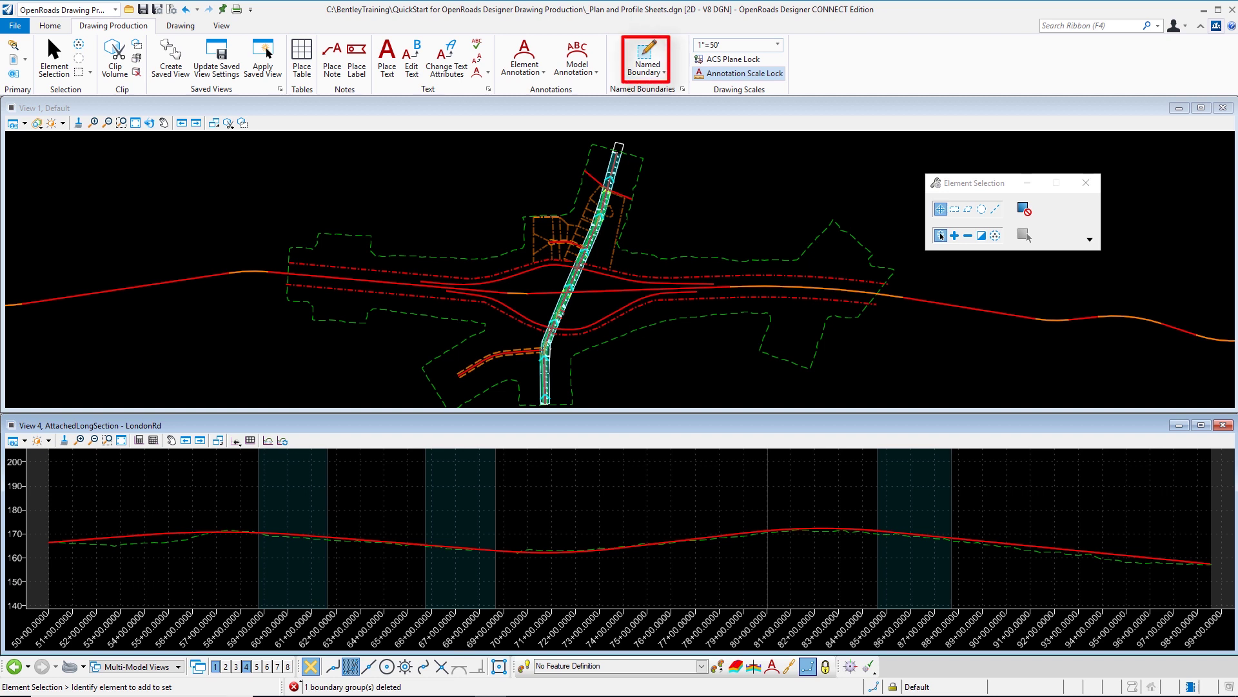
# Start a Civil Profile named boundary using the ANSI D_Plan-Profile PROFILE - 20 Scale seed.
pyautogui.click(641, 58)
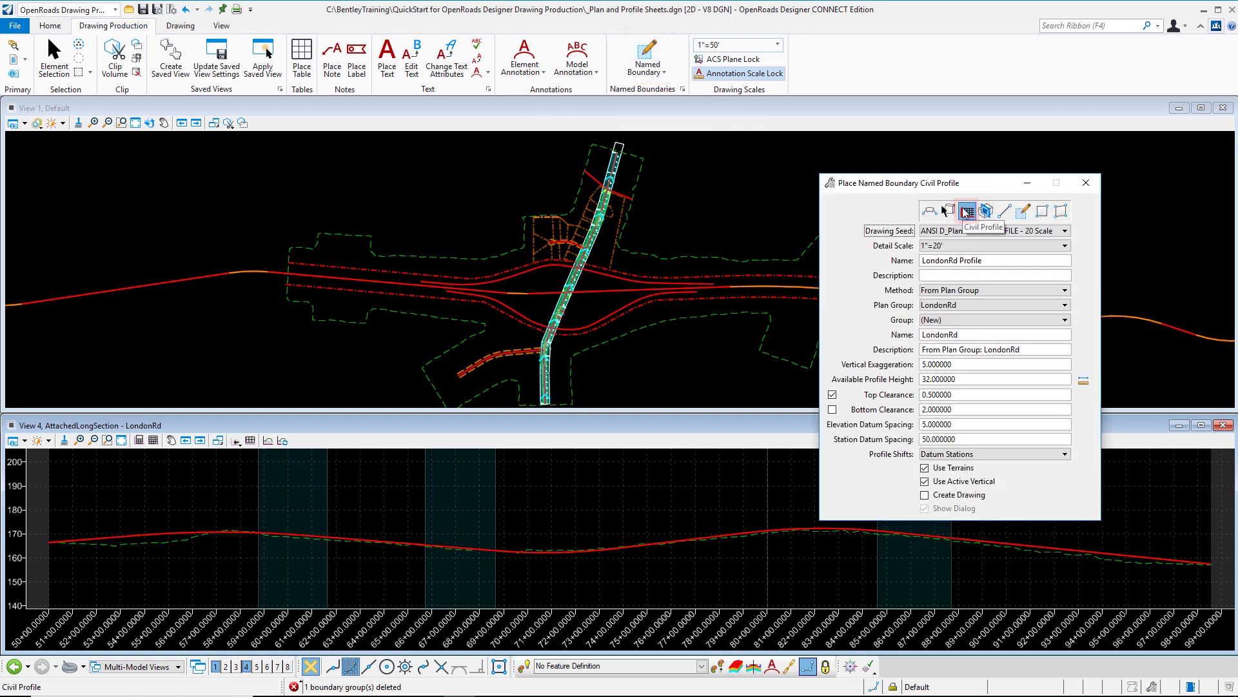
pyautogui.click(966, 212)
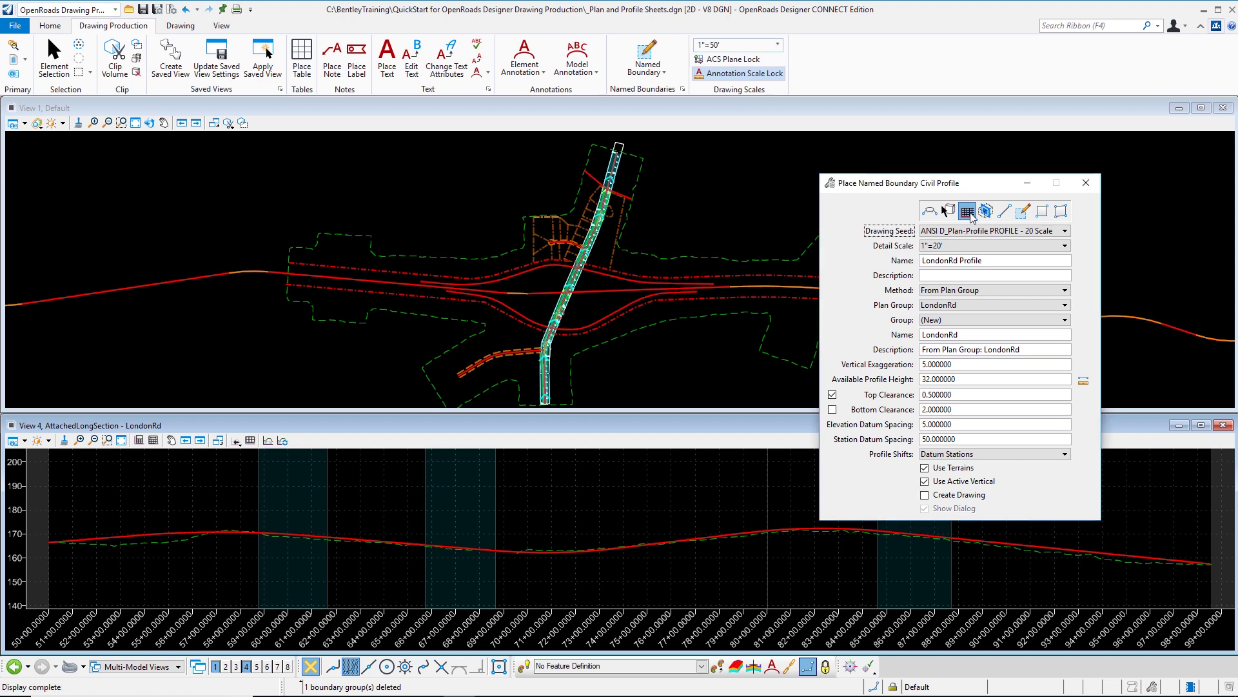
pyautogui.click(968, 217)
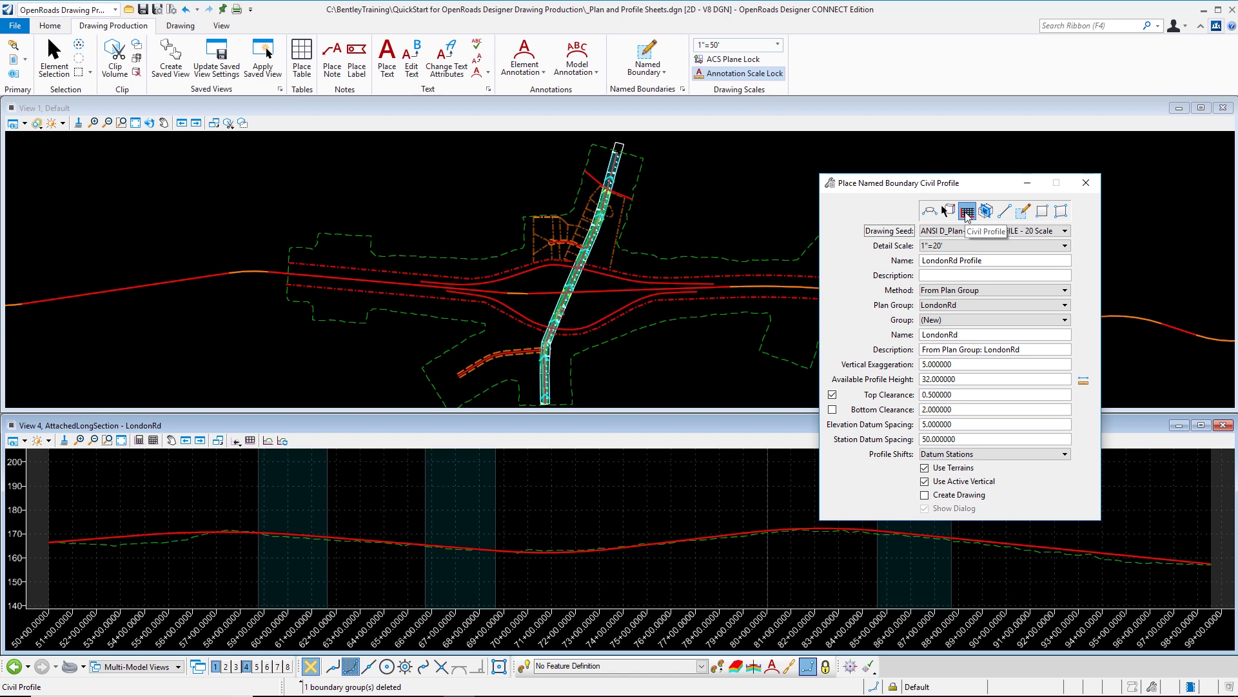
pyautogui.click(958, 231)
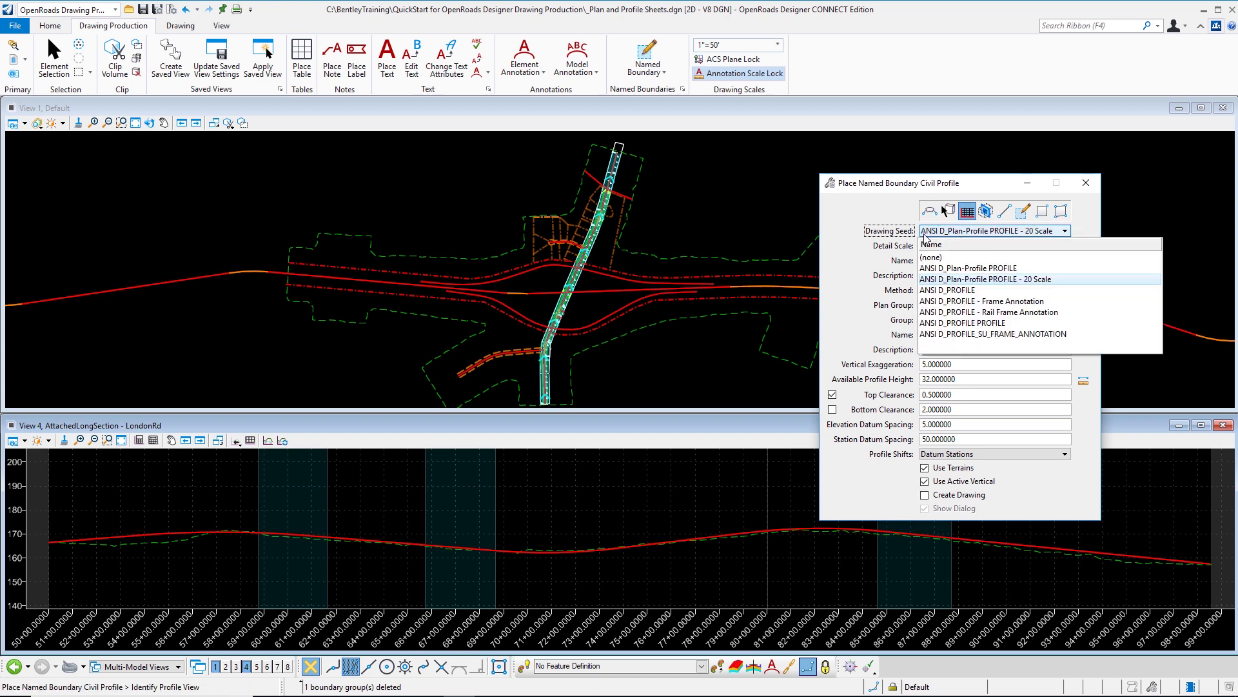
pyautogui.click(957, 269)
pyautogui.click(968, 232)
pyautogui.click(982, 278)
pyautogui.click(962, 232)
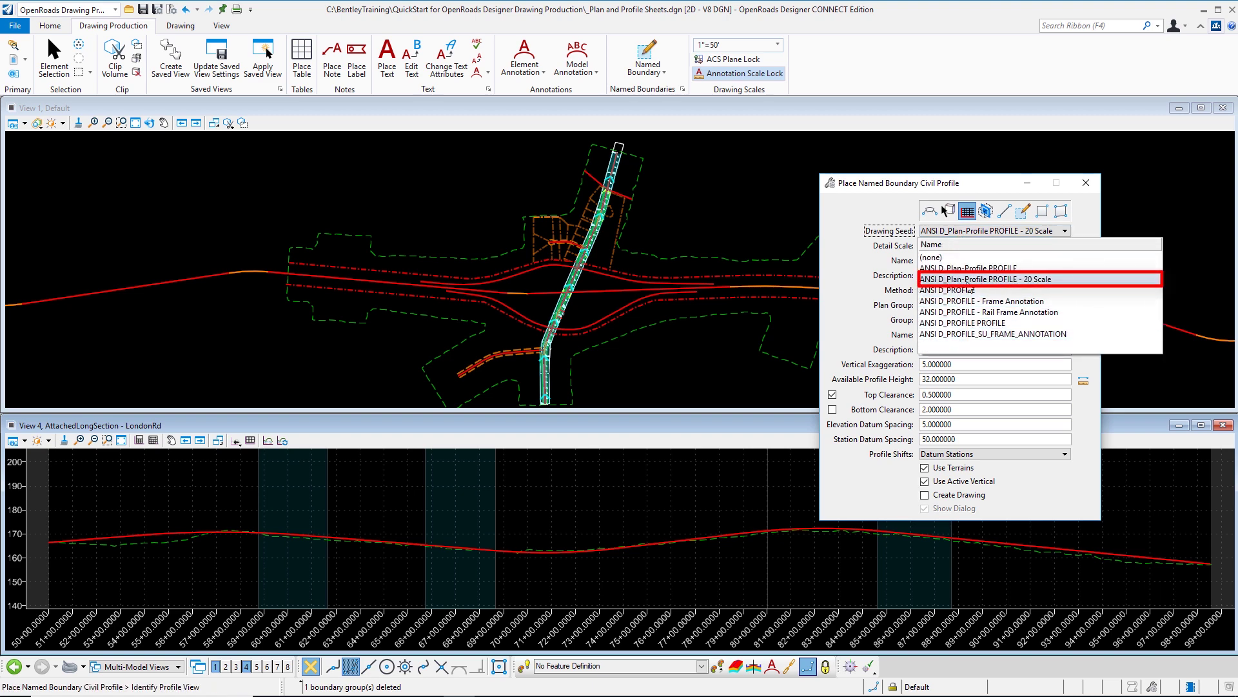
pyautogui.click(967, 281)
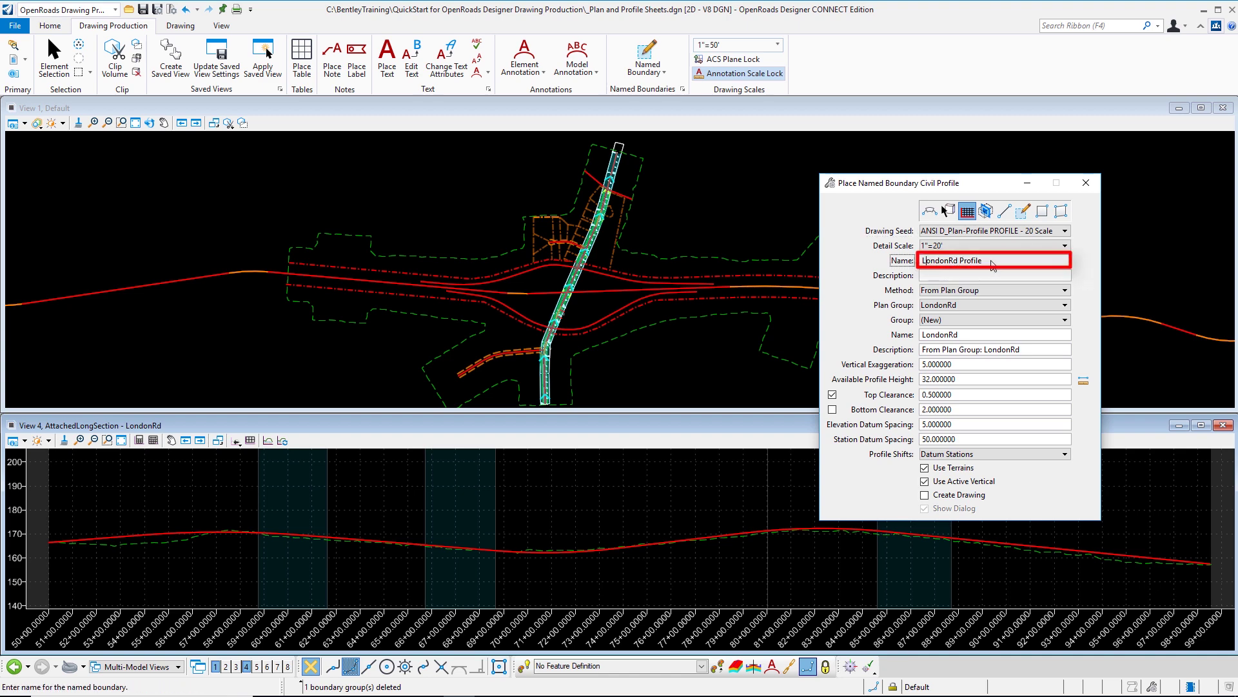
# Rename the profile boundary to 'LondonRd Prof'.
pyautogui.moveTo(982, 260); pyautogui.dragTo(921, 261)
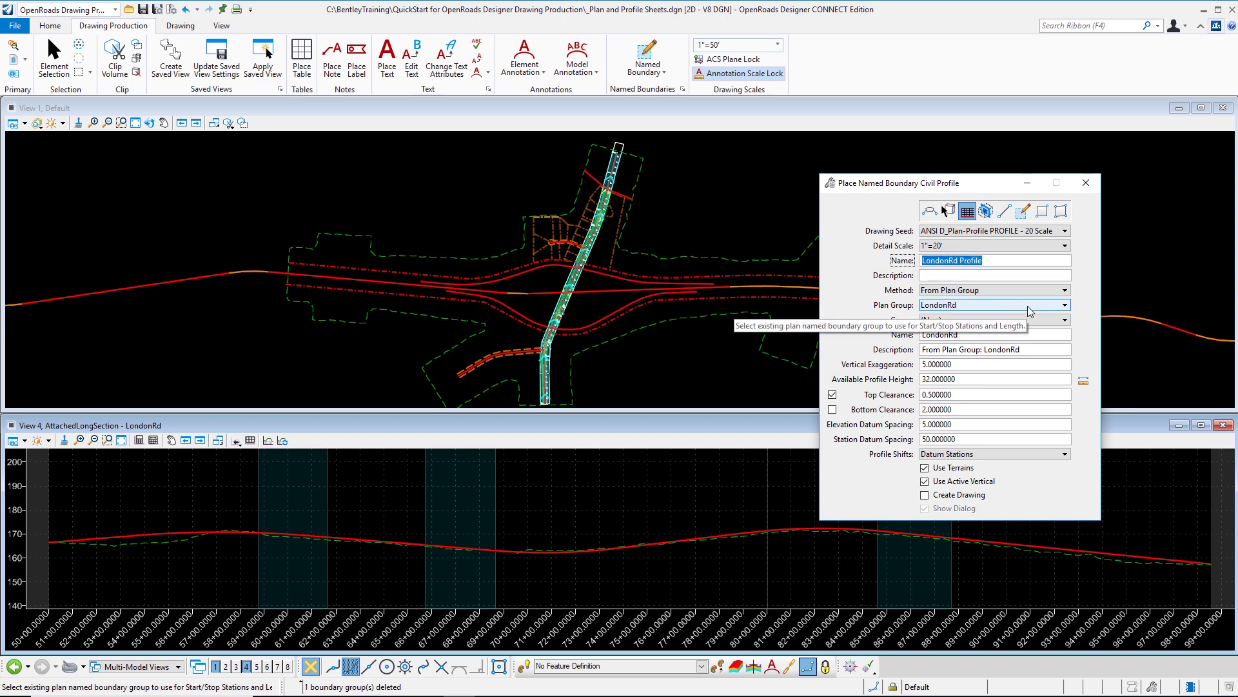
pyautogui.write('LondonRd Pro')
pyautogui.click(952, 273)
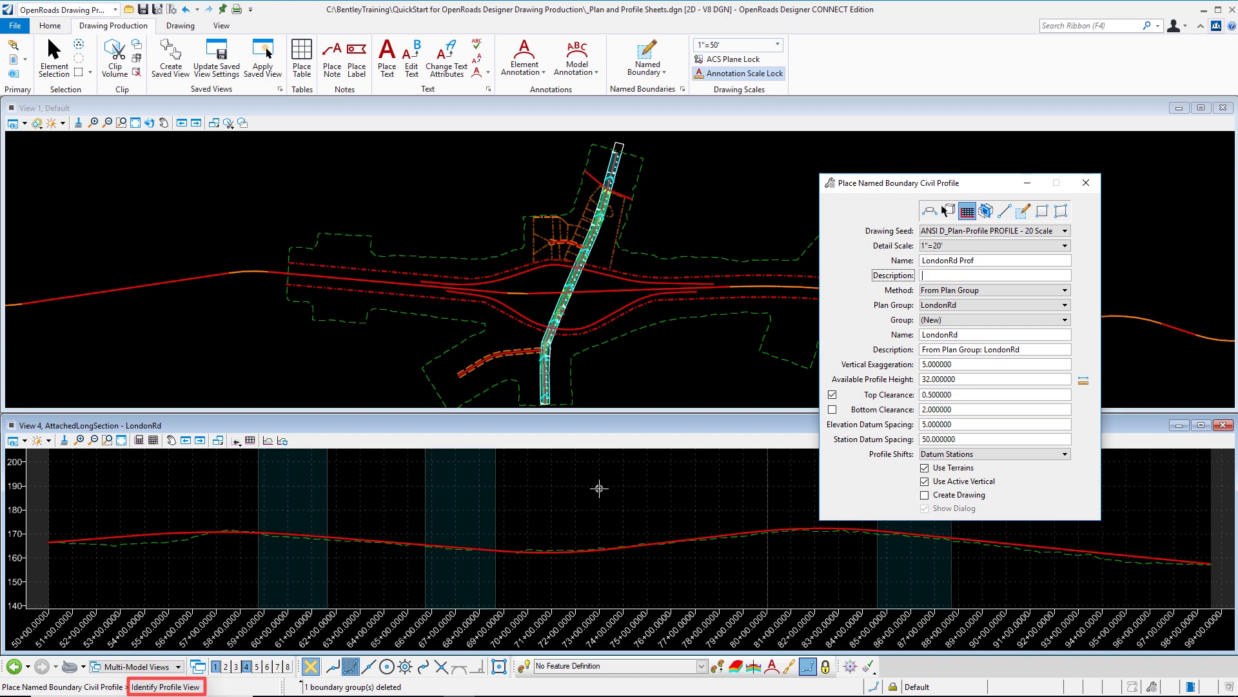
# Identify View 4 as the profile view, keeping Method From Plan Group and Plan Group LondonRd.
pyautogui.click(599, 488)
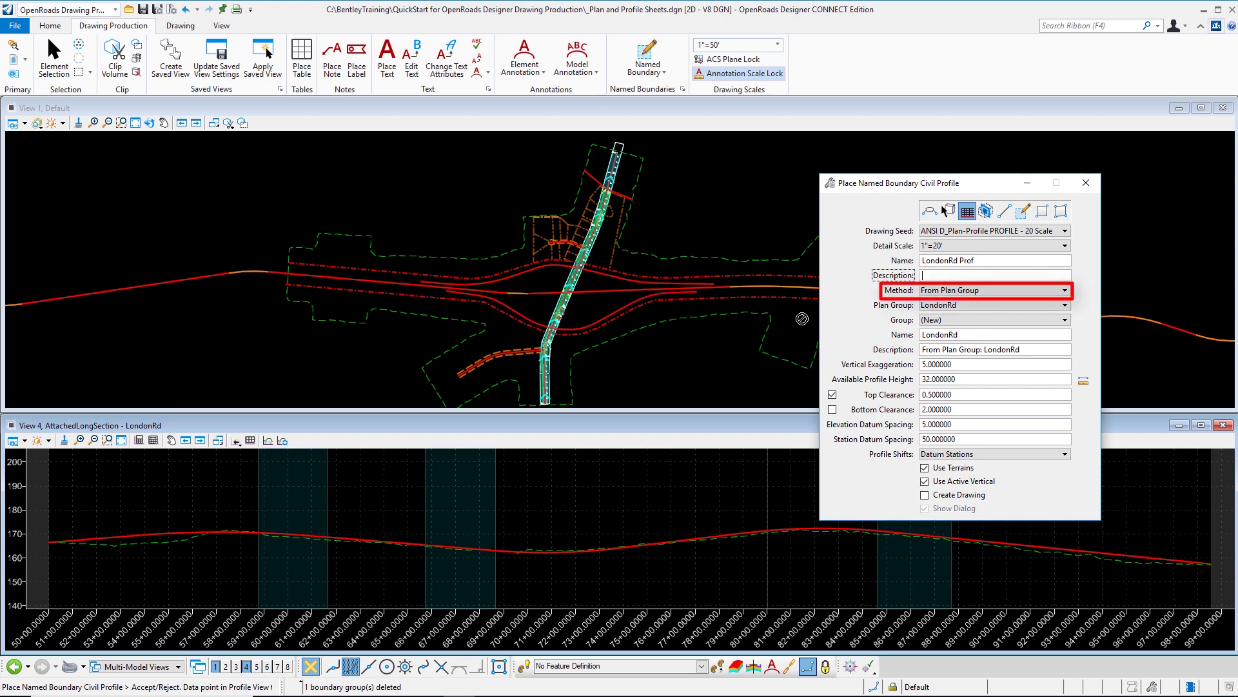
pyautogui.click(940, 293)
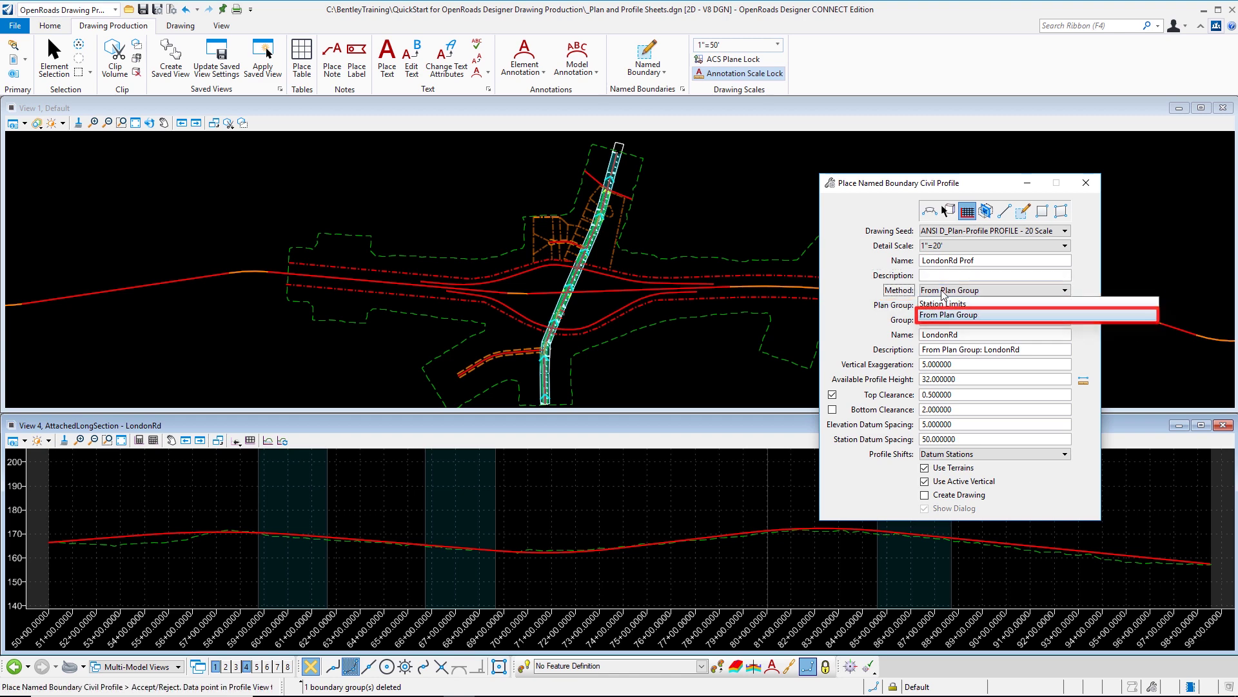
pyautogui.click(943, 296)
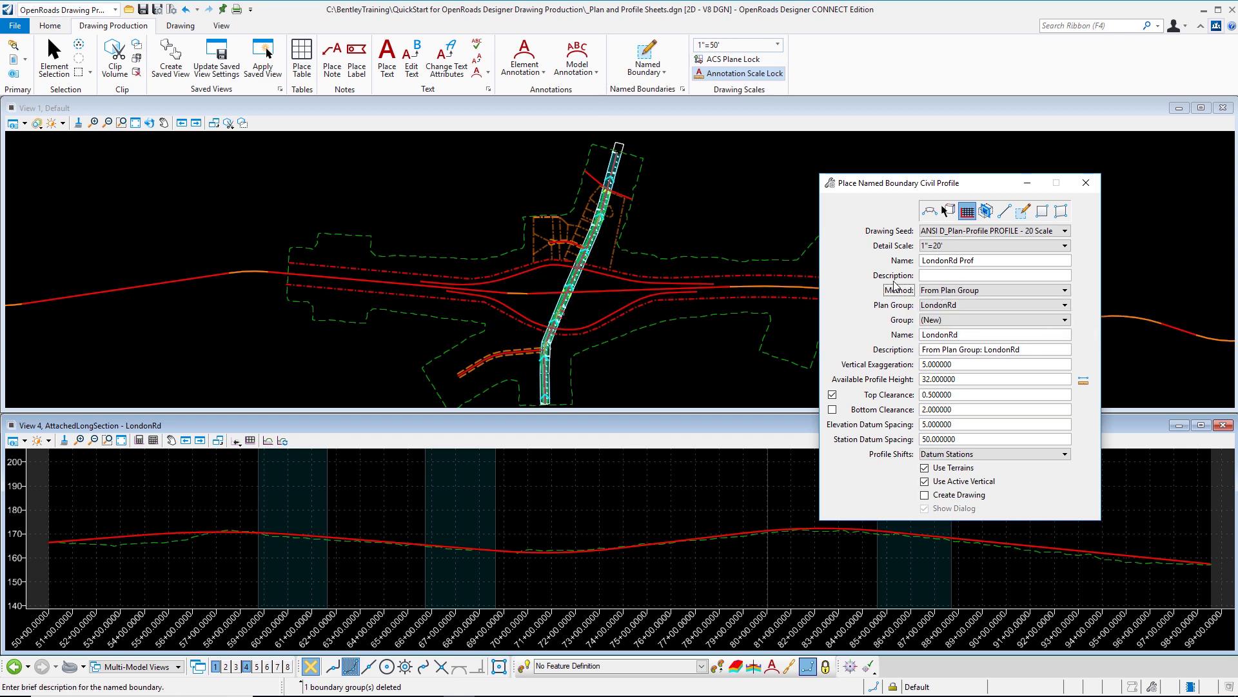
pyautogui.click(935, 306)
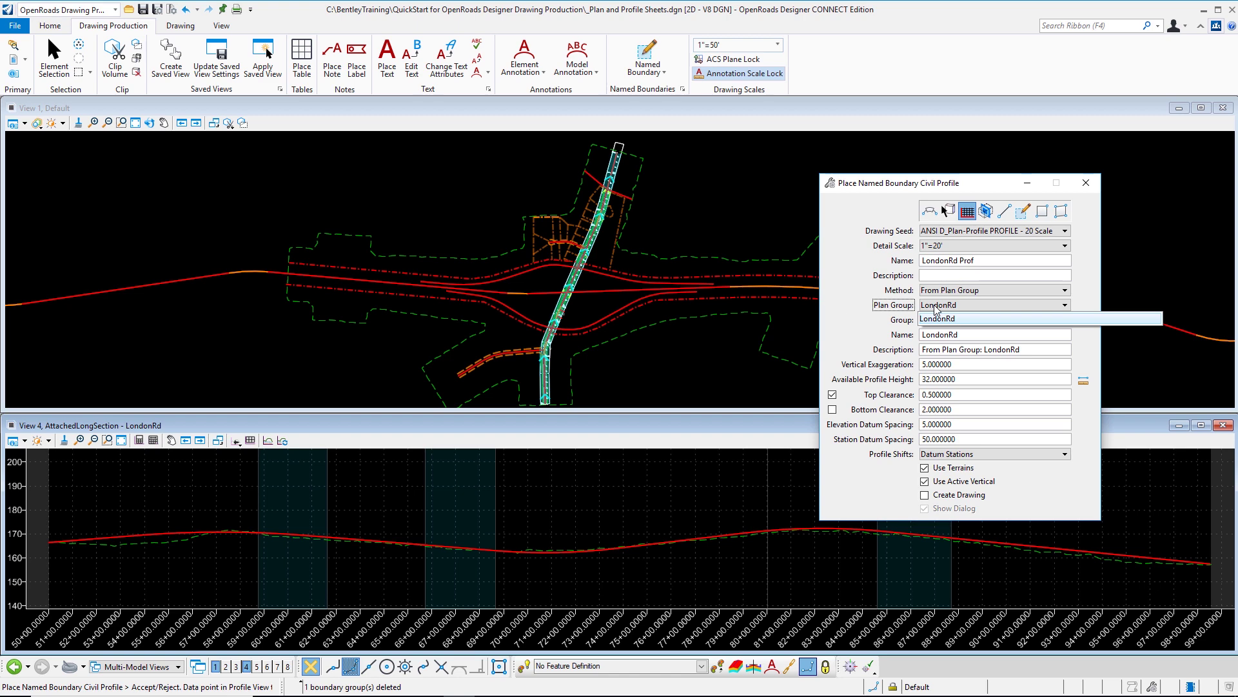
pyautogui.click(861, 317)
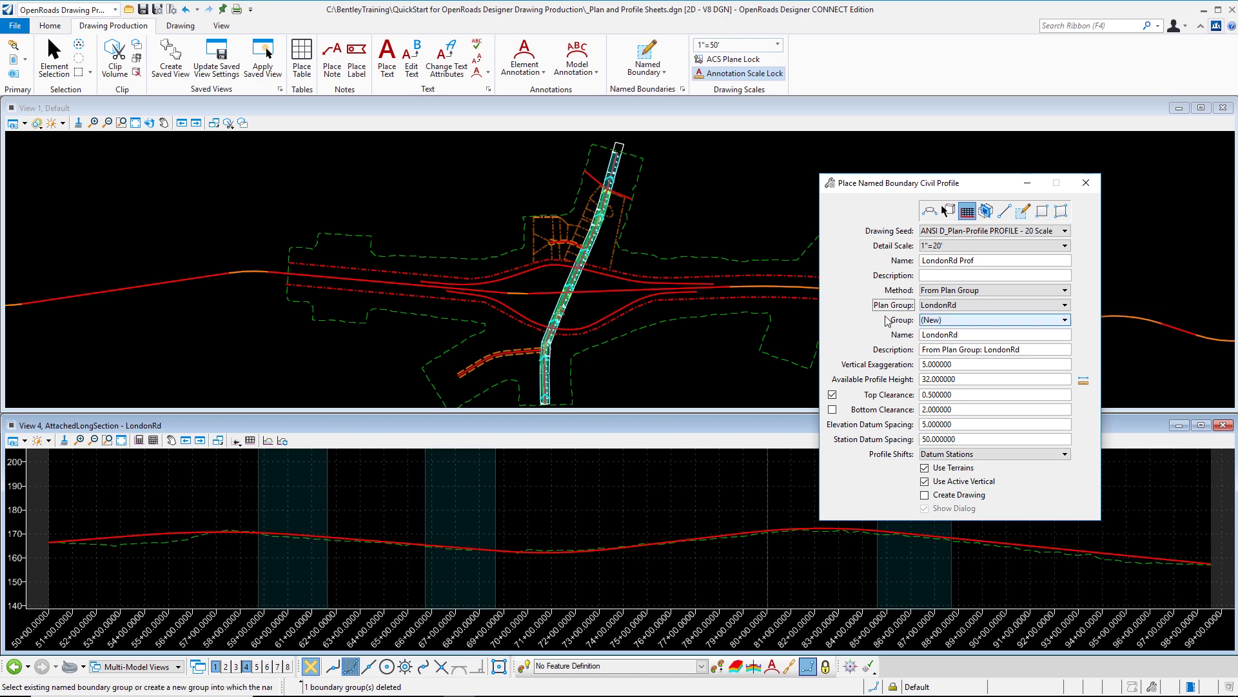
# Turn on Create Drawing and accept the profile sheet boundaries placed along LondonRd.
pyautogui.click(925, 495)
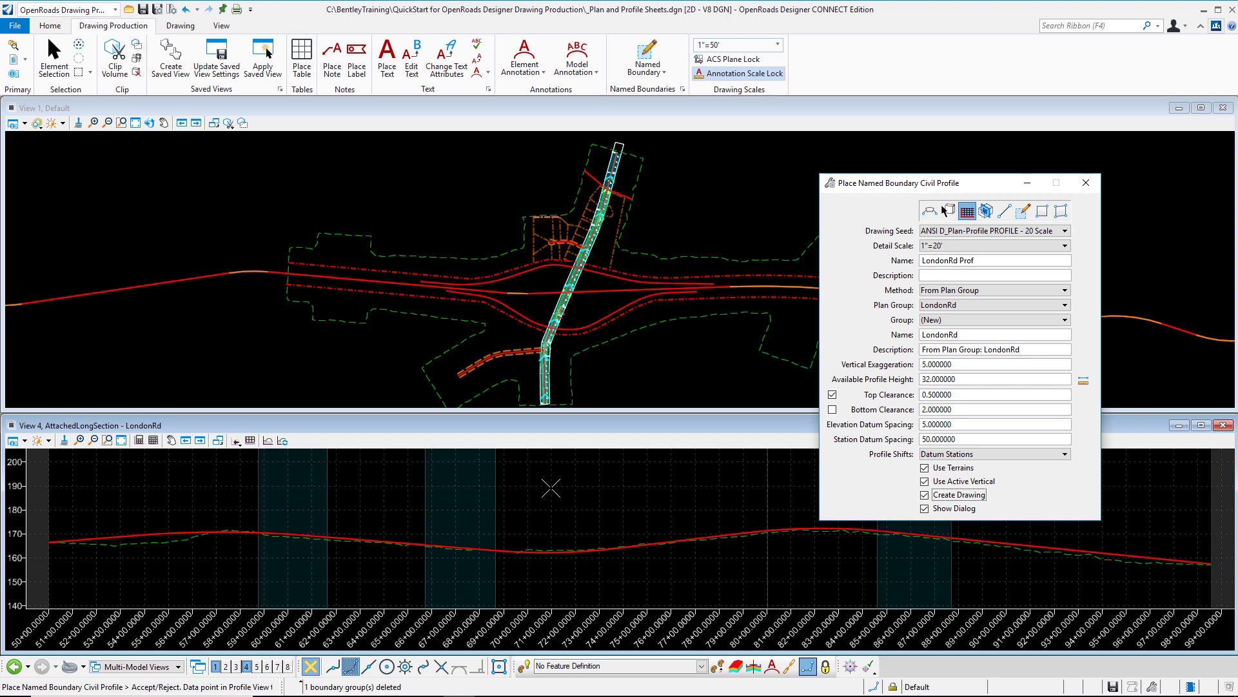
pyautogui.click(551, 488)
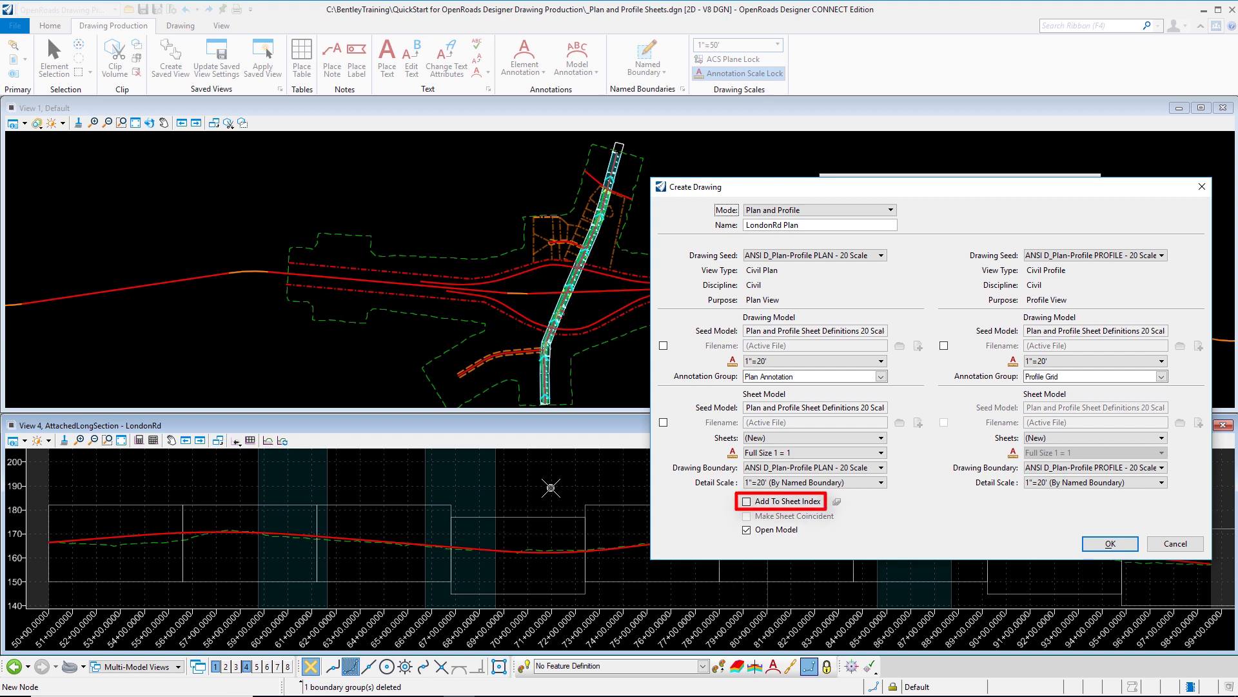
# Enable Add To Sheet Index in Create Drawing and generate the LondonRd Plan sheets.
pyautogui.click(747, 502)
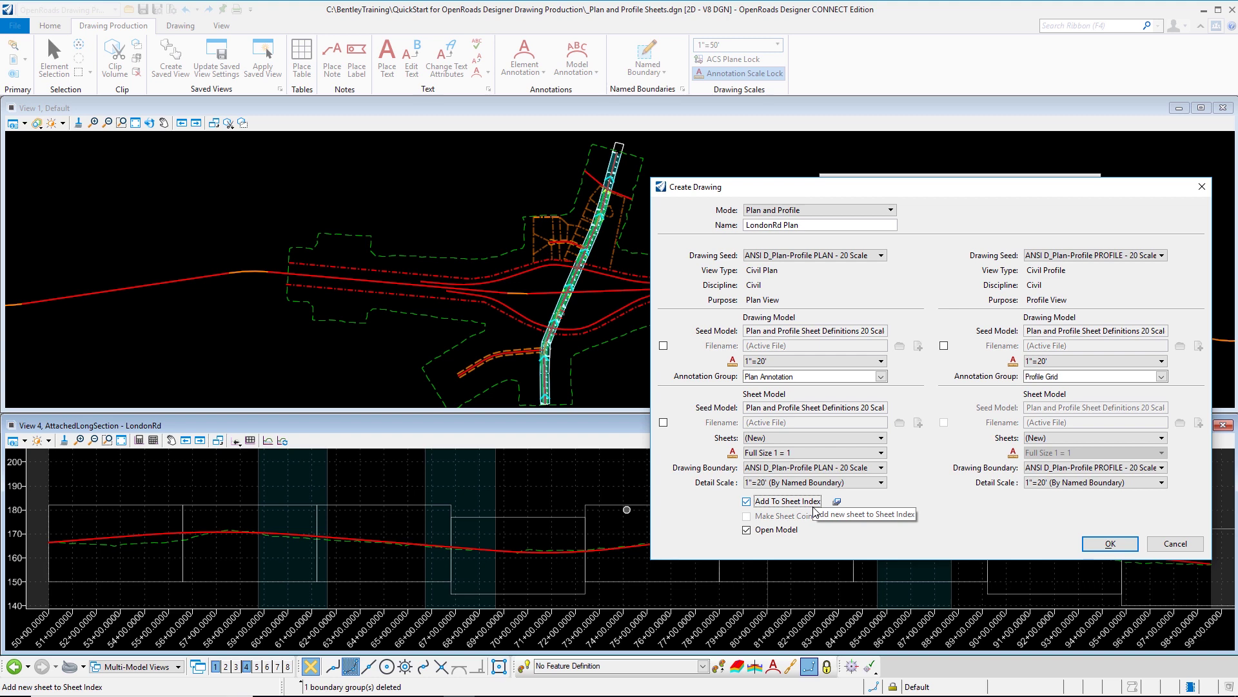
pyautogui.click(1110, 544)
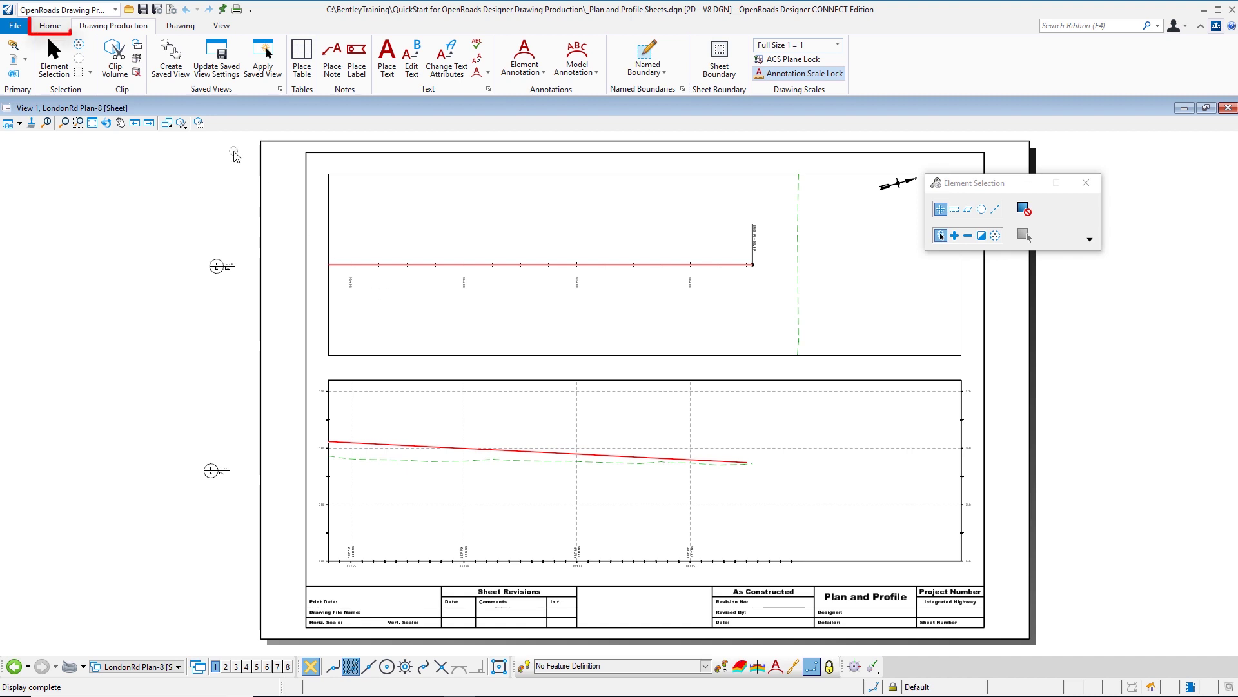
# Show the Explorer's Sheet Index and expand Training-Imperial to list the nine LondonRd sheets.
pyautogui.click(50, 26)
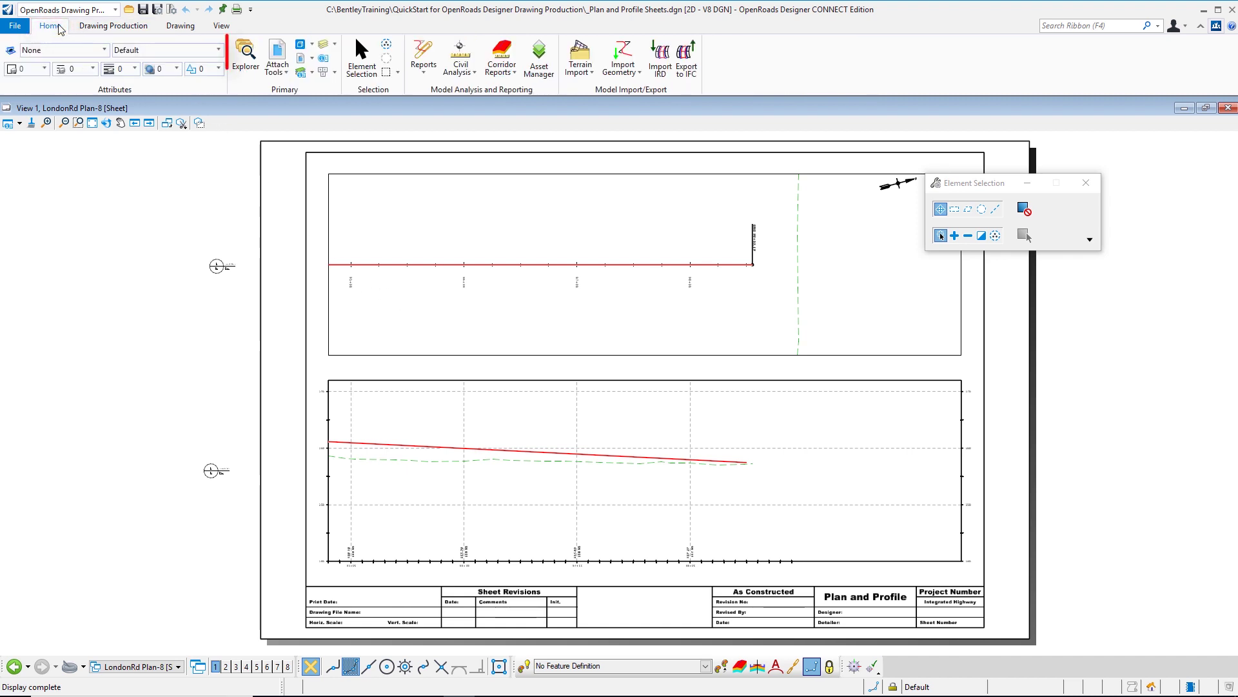
pyautogui.click(248, 57)
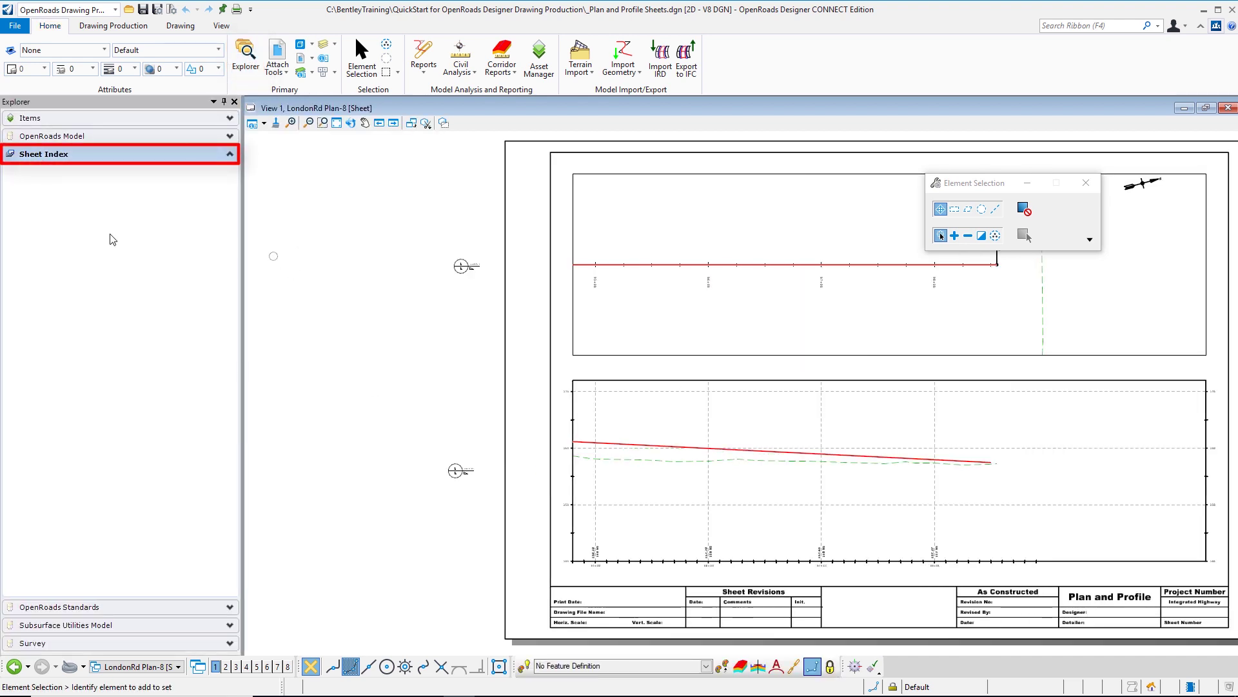
pyautogui.click(71, 156)
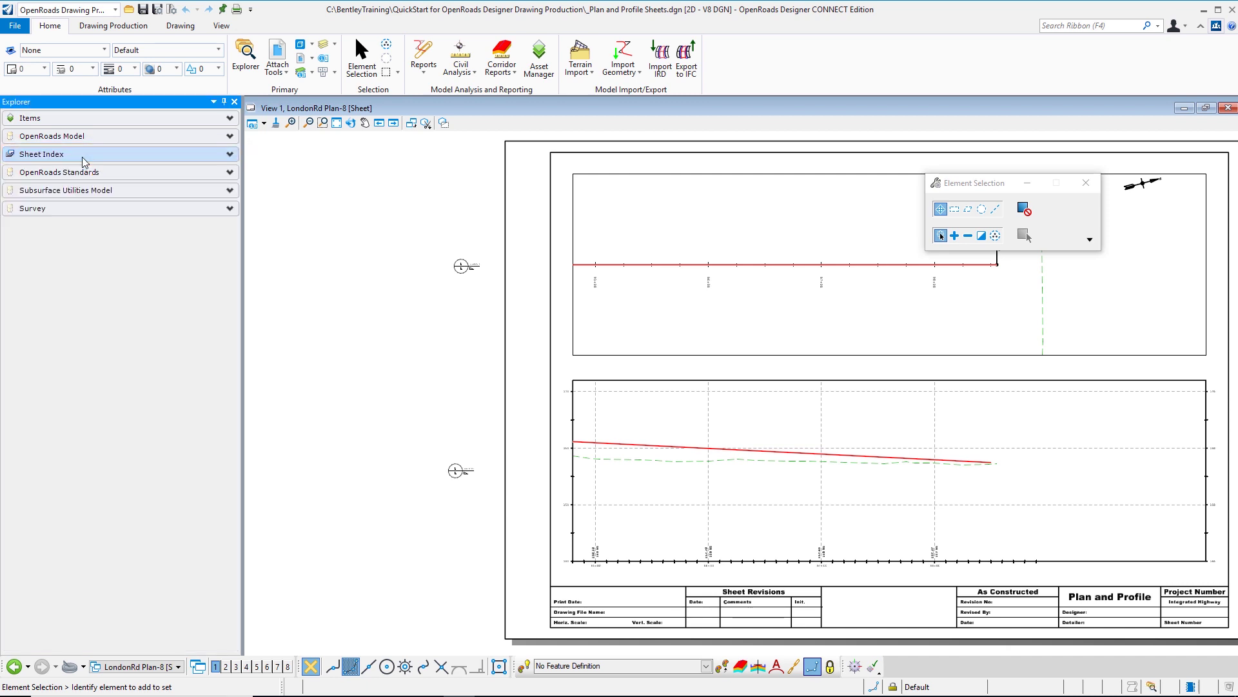
pyautogui.click(83, 159)
pyautogui.click(39, 189)
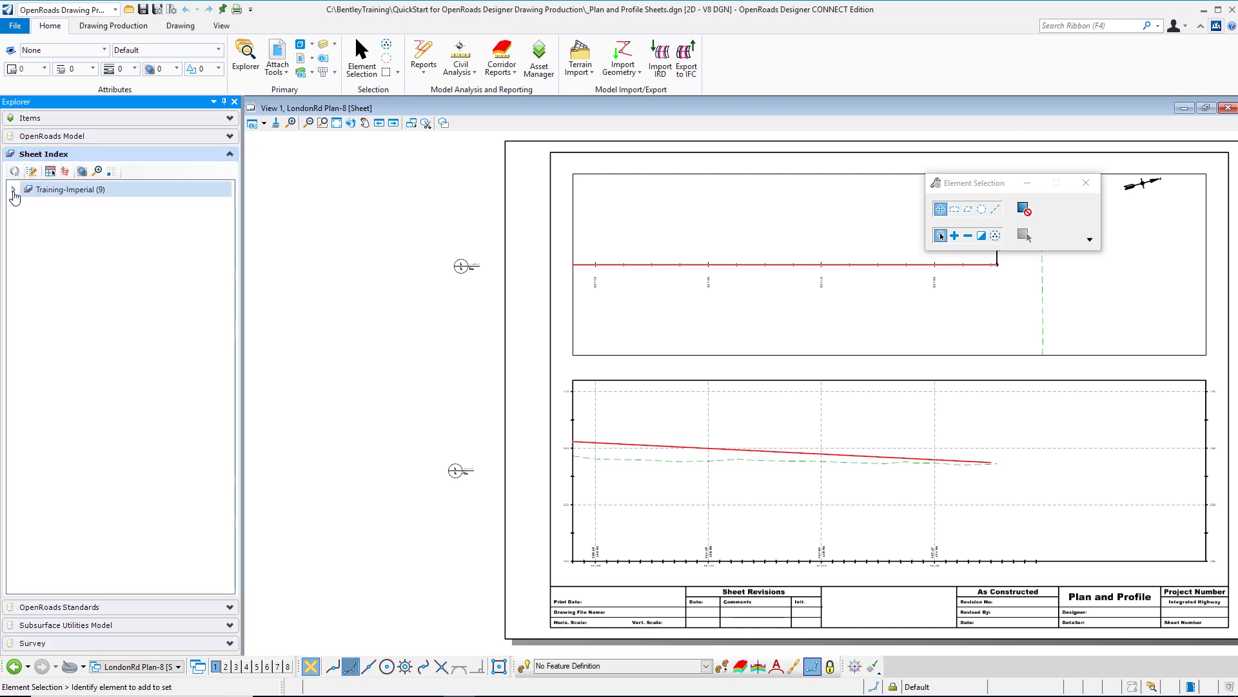
pyautogui.click(14, 190)
# Open the LondonRd Plan, Plan-1 and Plan-2 sheets to check plan and profile.
pyautogui.doubleClick(97, 205)
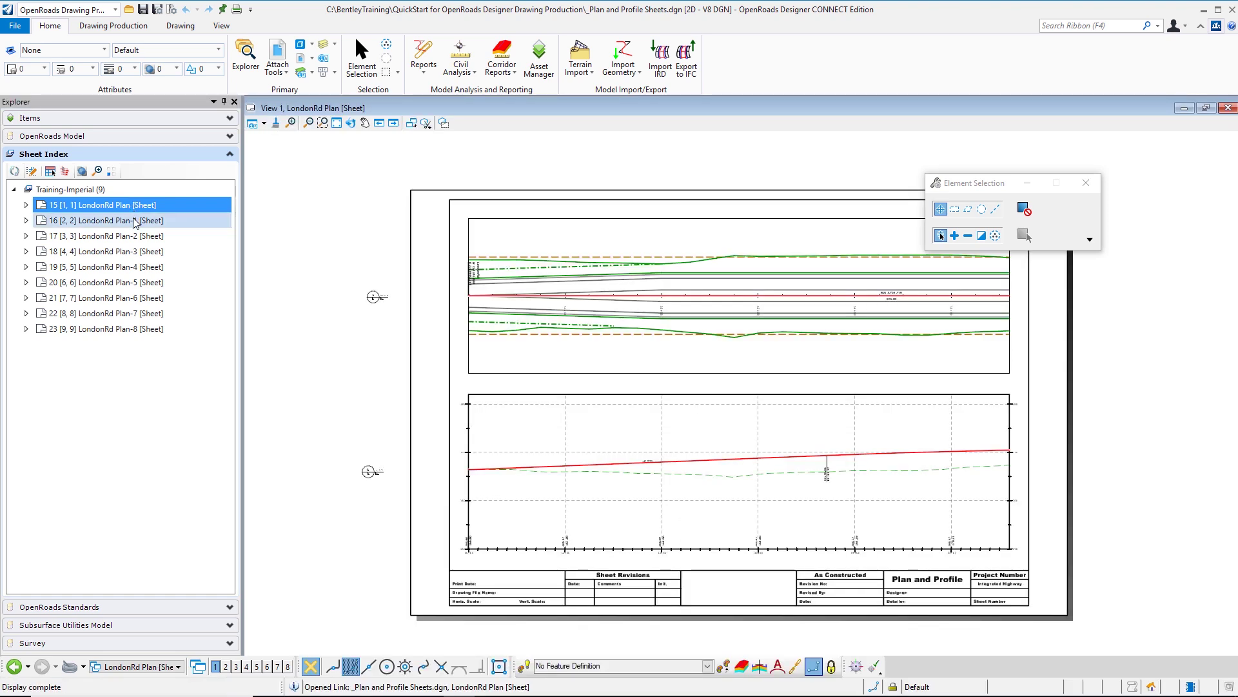
pyautogui.doubleClick(135, 220)
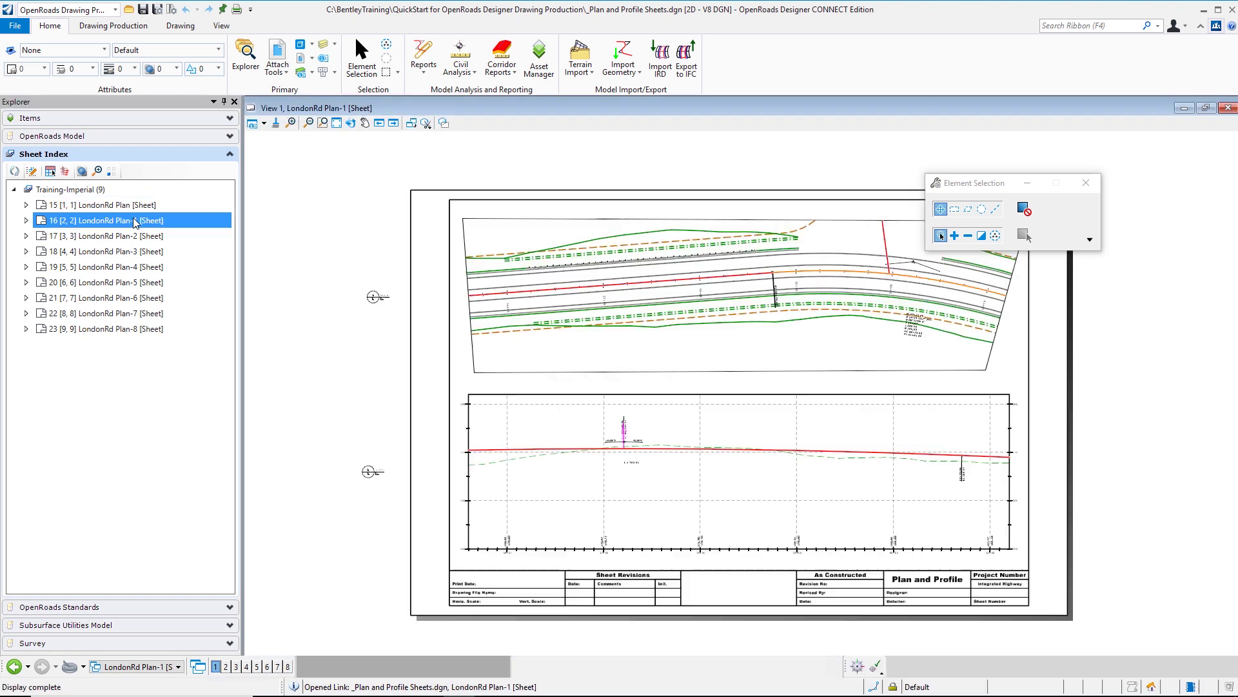
pyautogui.doubleClick(131, 236)
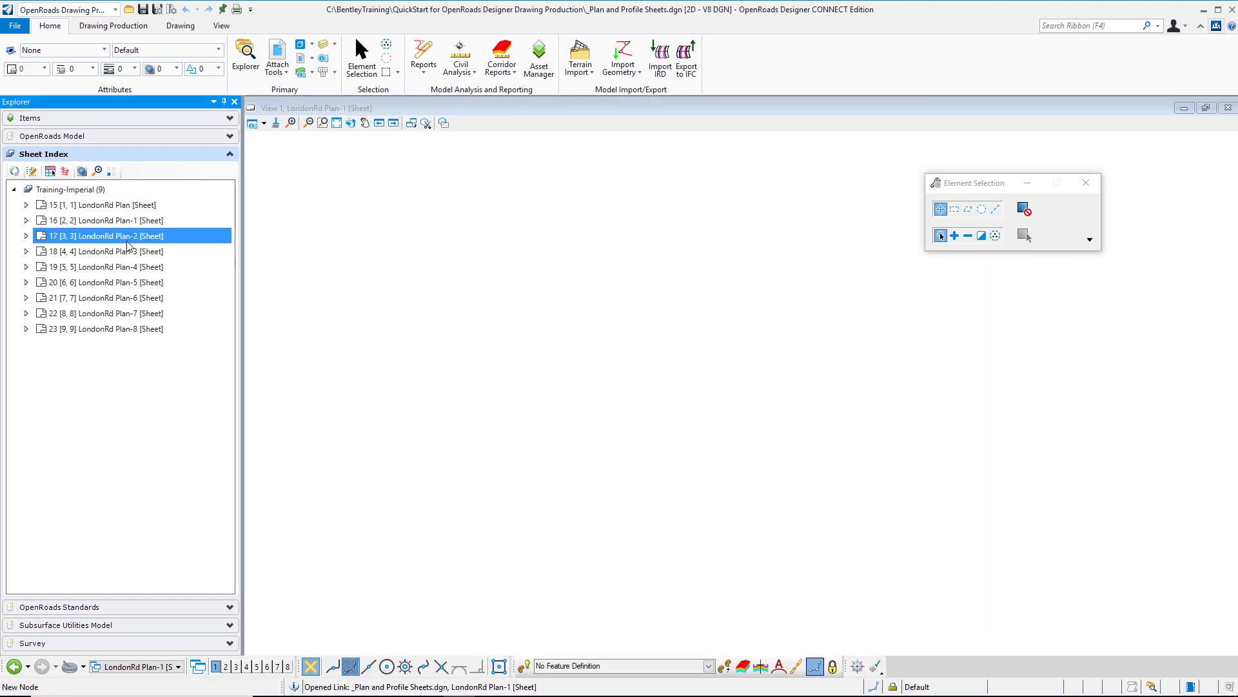
pyautogui.moveTo(981, 189); pyautogui.dragTo(1110, 131)
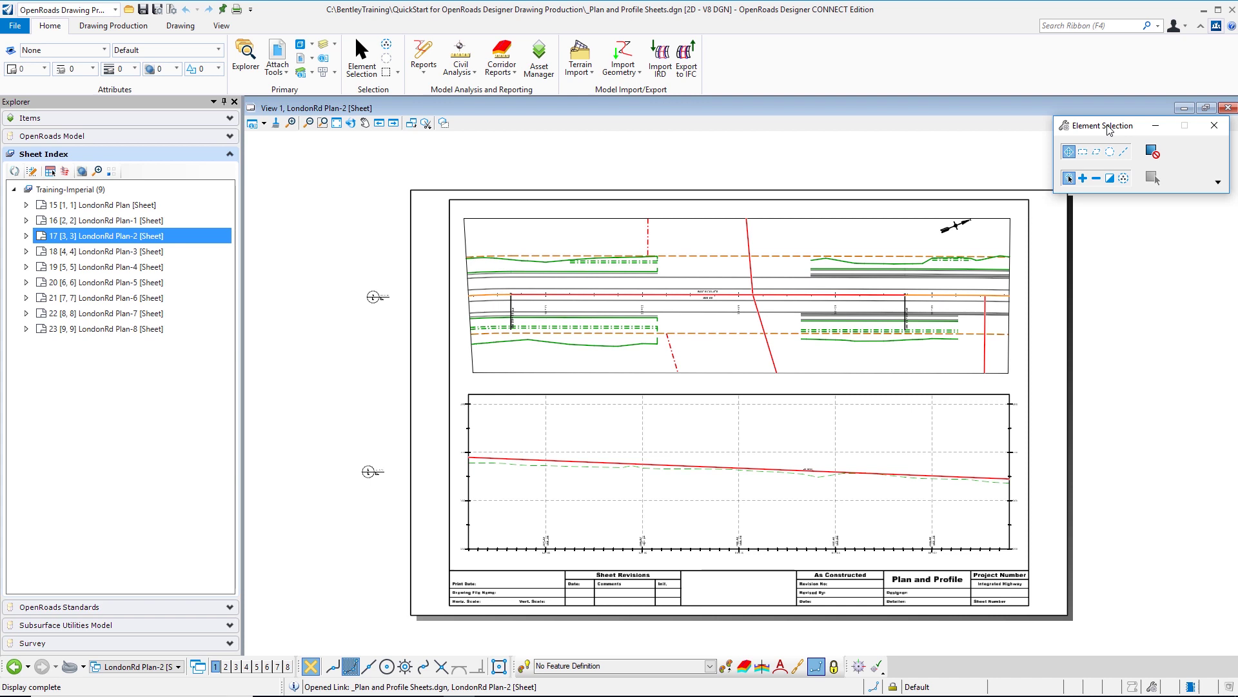